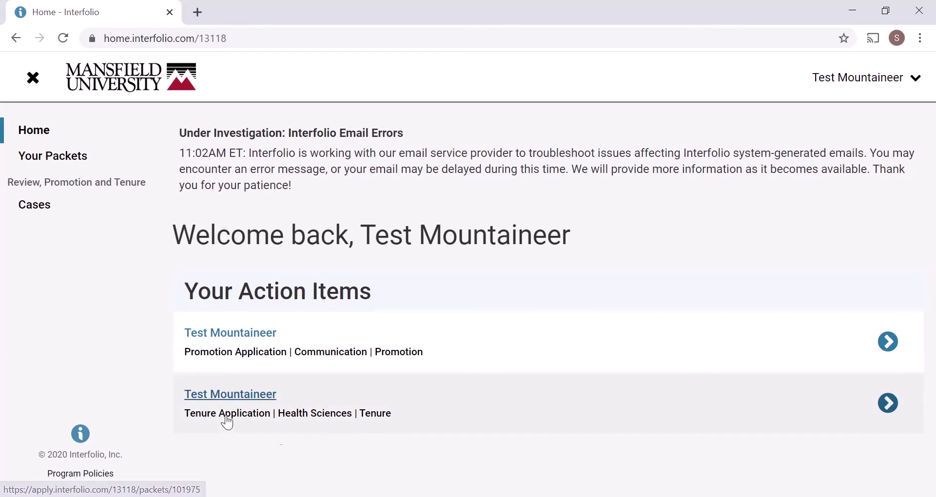
# - Open the Health Sciences Tenure Application packet and read the candidate instructions from the committee
pyautogui.click(220, 397)
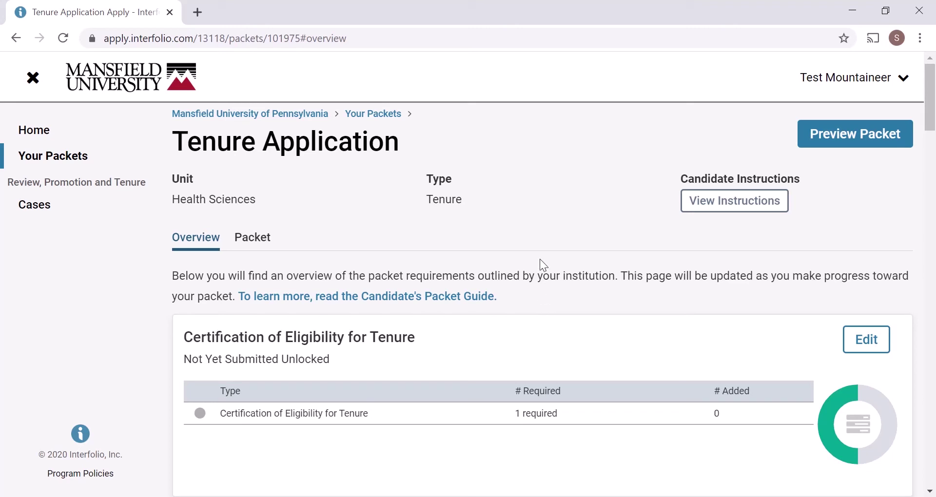
pyautogui.click(722, 203)
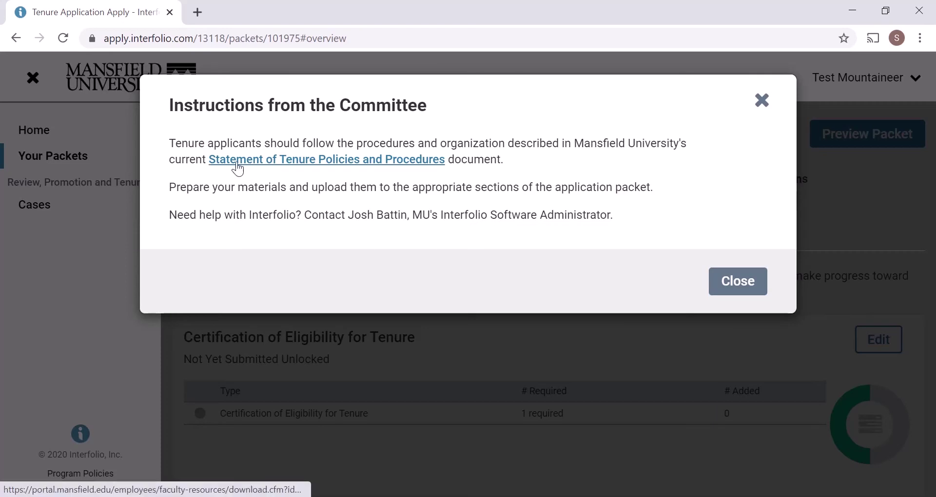
pyautogui.click(716, 281)
pyautogui.scroll(-1, 484, 316)
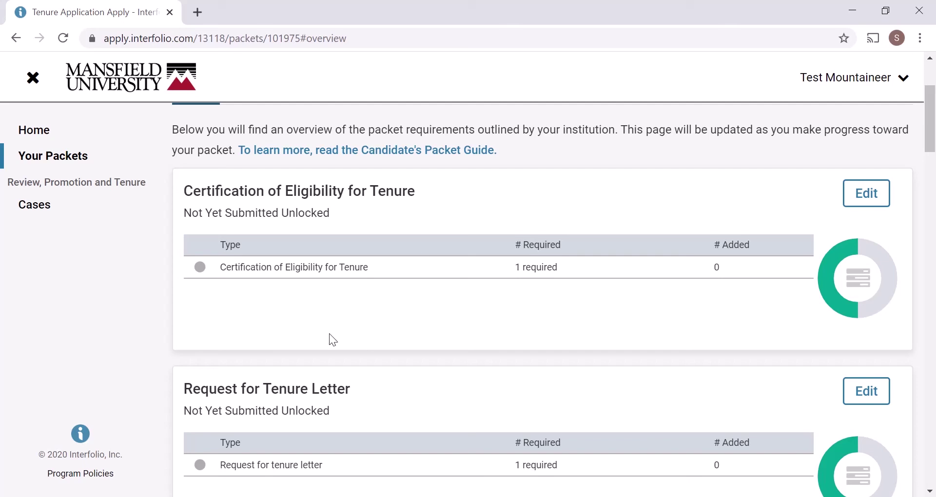
# - Start adding a file to the Certification of Eligibility for Tenure requirement and check the options for adding a new file
pyautogui.click(865, 205)
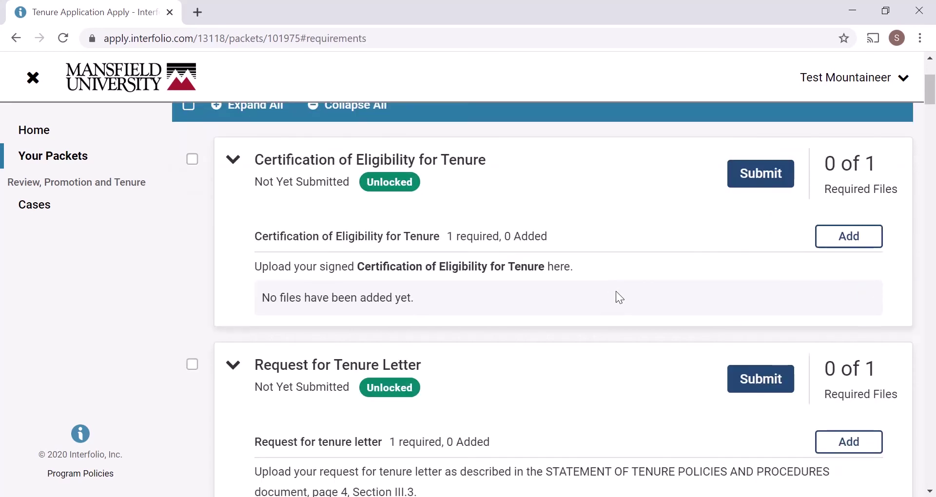
pyautogui.click(841, 241)
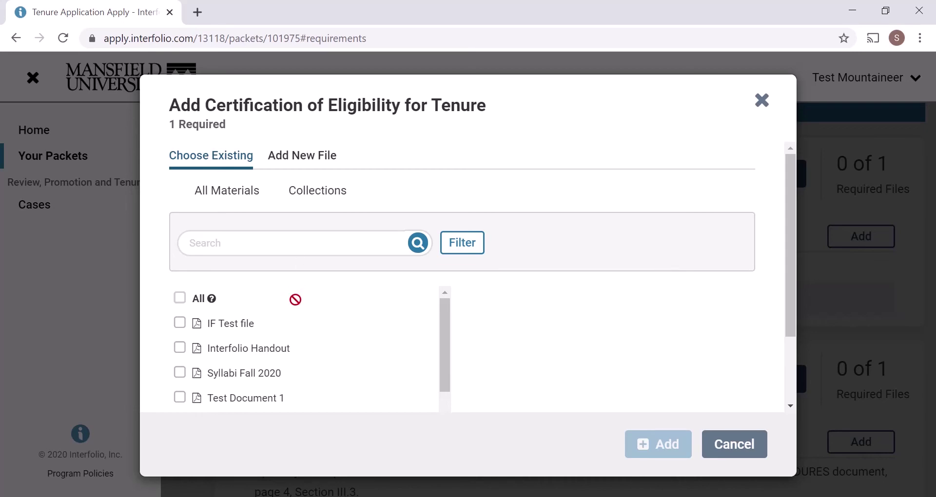
pyautogui.click(303, 155)
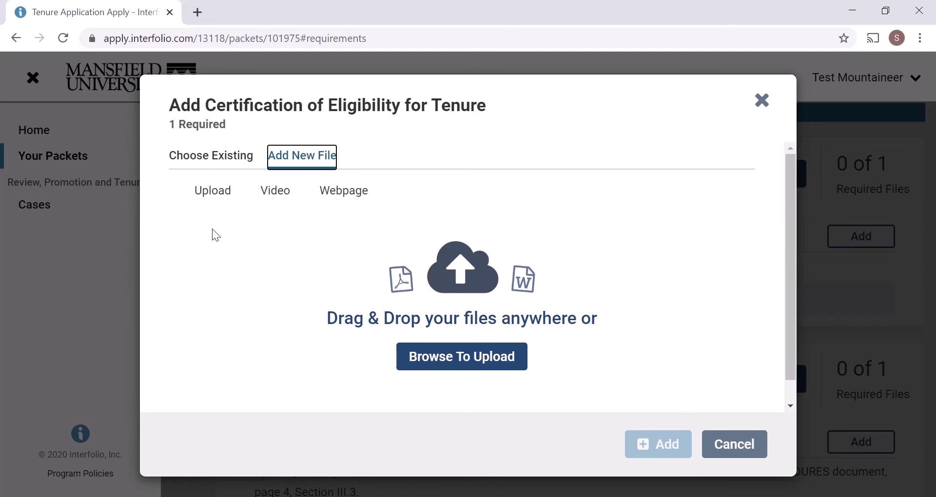
pyautogui.click(199, 158)
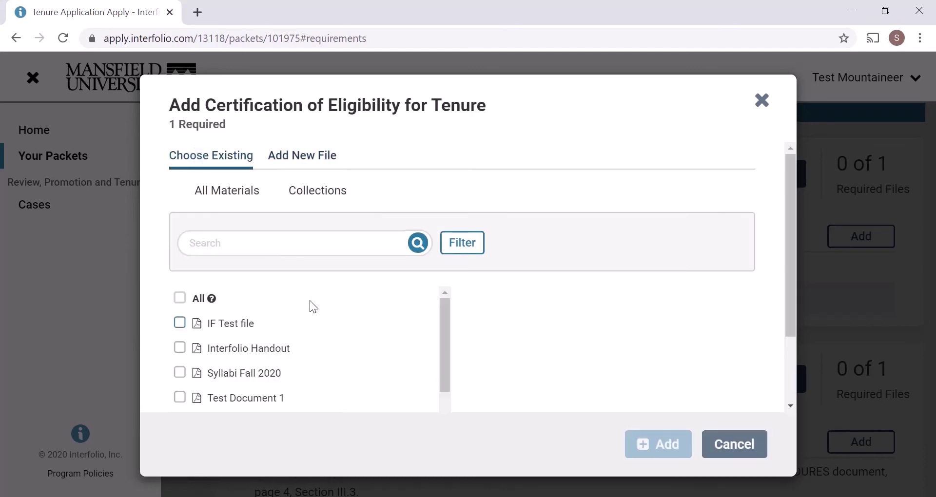
# - Examine the type, tag and date filters available for existing materials
pyautogui.click(456, 245)
pyautogui.scroll(-3, 490, 331)
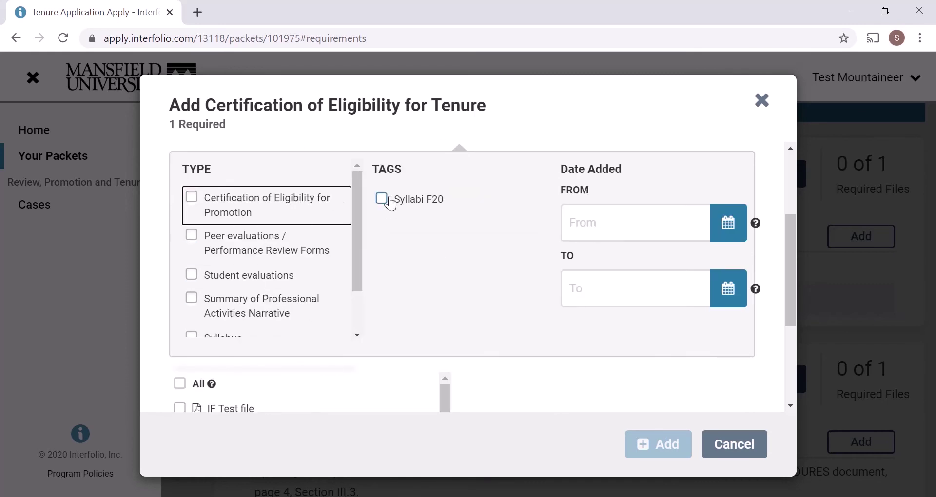
pyautogui.scroll(3, 525, 309)
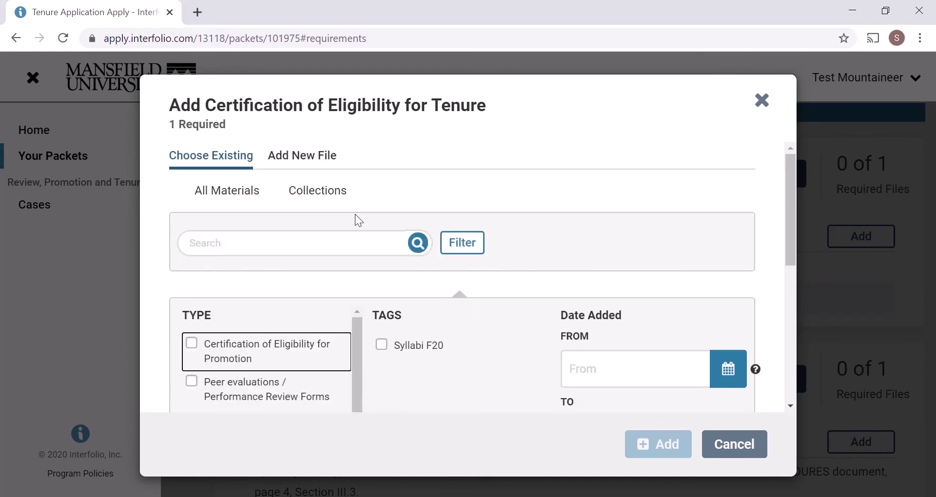
# - View the materials saved in the Syllabi collection
pyautogui.click(317, 190)
pyautogui.click(541, 264)
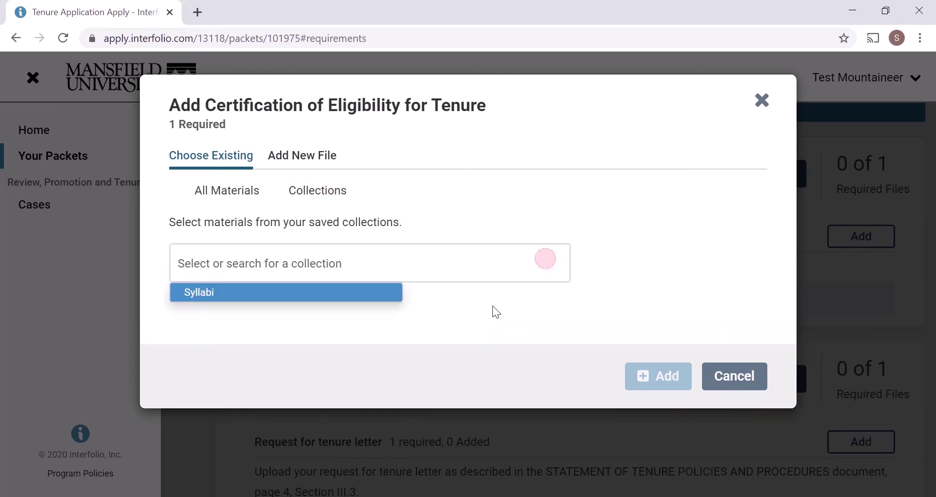
pyautogui.click(259, 295)
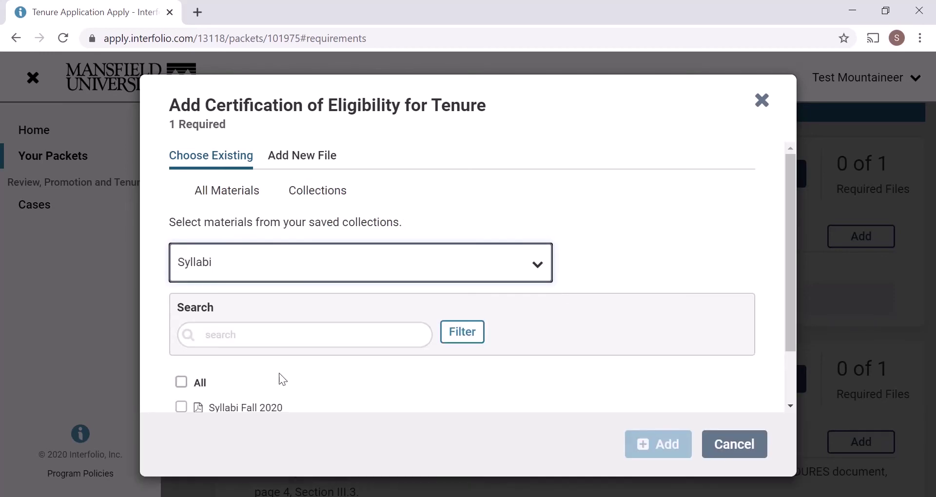
pyautogui.scroll(-2, 309, 326)
pyautogui.scroll(2, 320, 348)
# - Add the existing IF Test file from all materials to the Certification of Eligibility for Tenure requirement
pyautogui.click(227, 190)
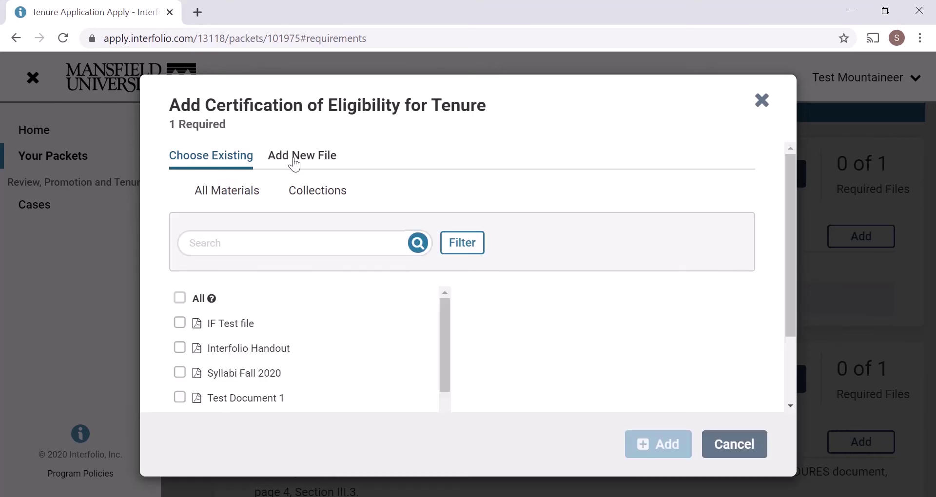
pyautogui.click(179, 323)
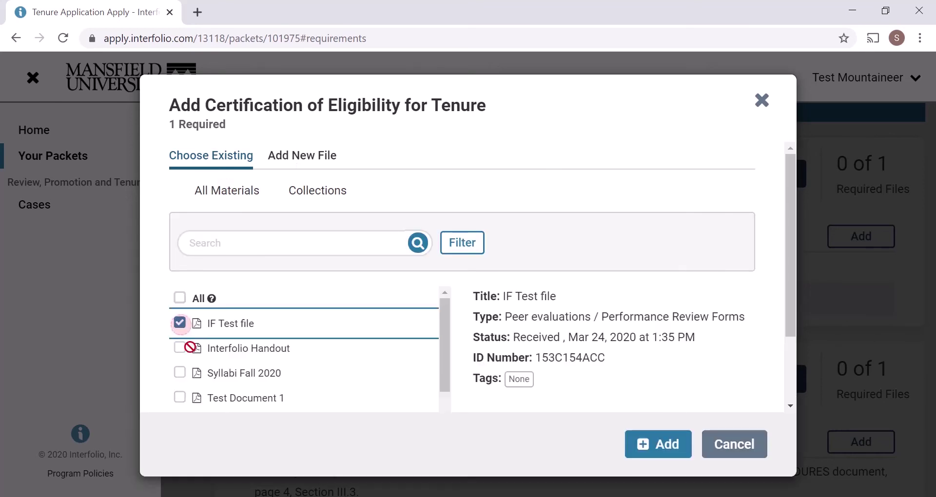
pyautogui.click(664, 444)
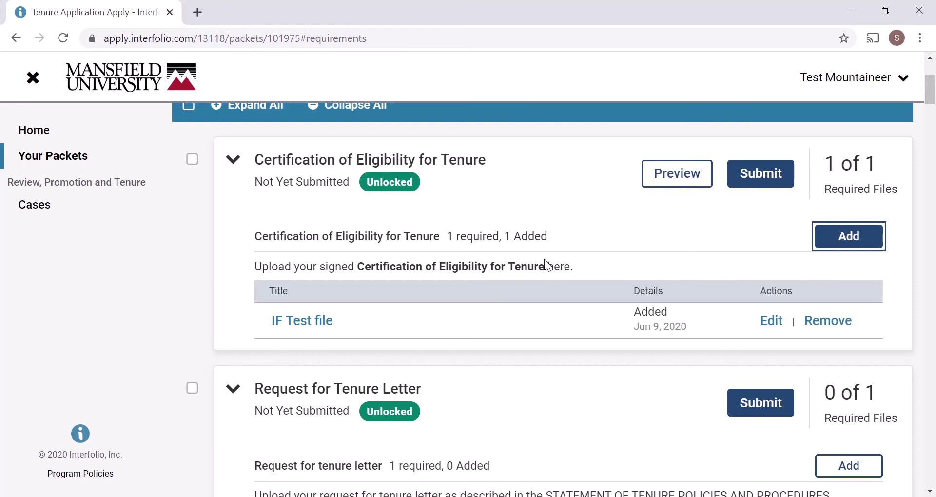
# - View the title and replacement options for the added IF Test file, and leave them without making changes
pyautogui.scroll(-2, 499, 256)
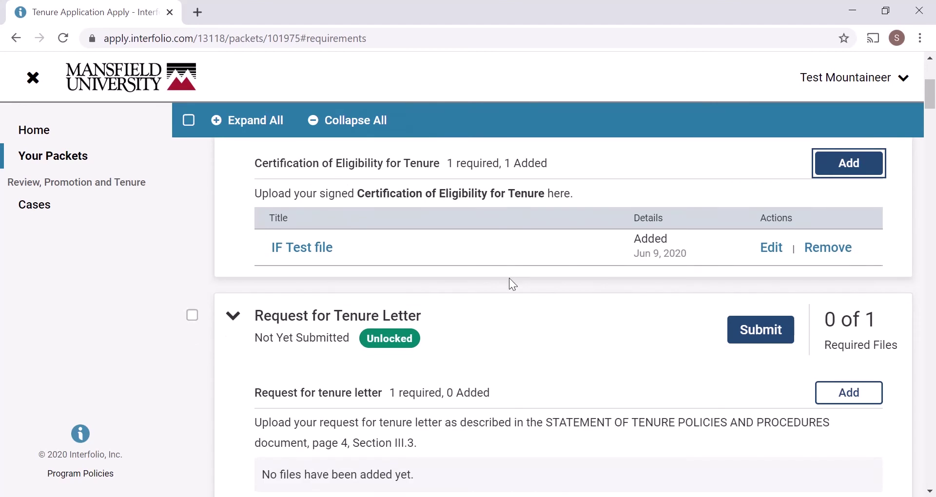
pyautogui.scroll(2, 508, 282)
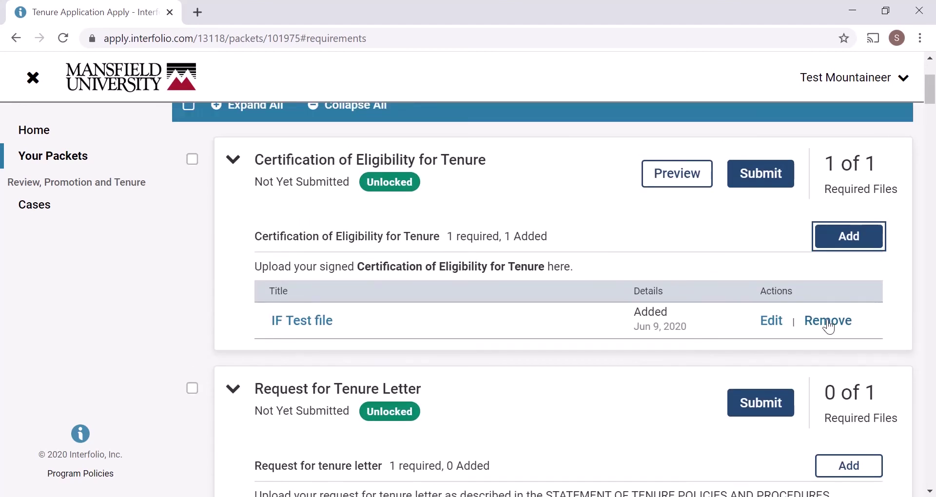
pyautogui.click(772, 323)
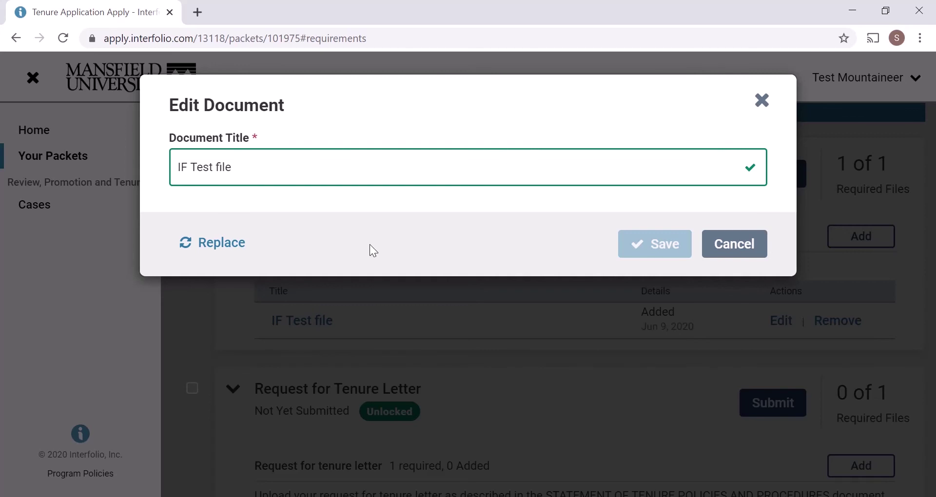
pyautogui.click(741, 256)
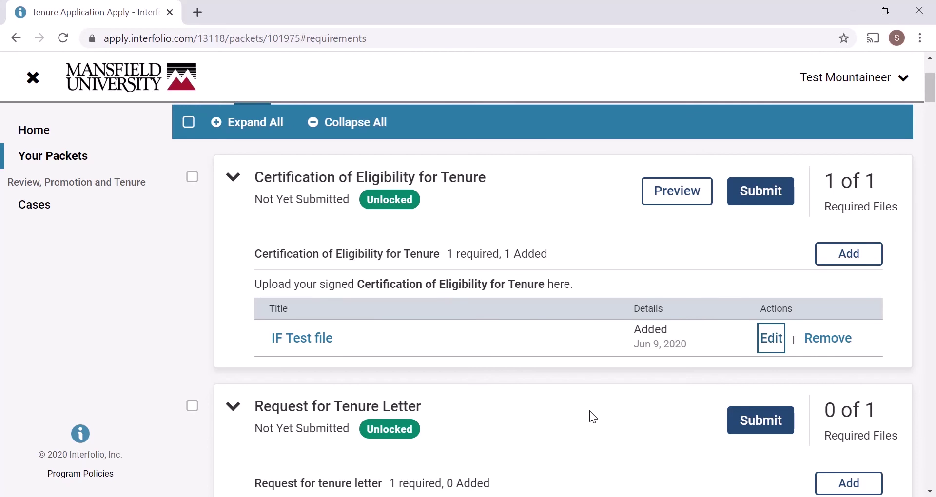
# - Look through the Statement of Fulfillment of Professional Responsibility form and return to the packet without filling it out
pyautogui.scroll(-6, 563, 406)
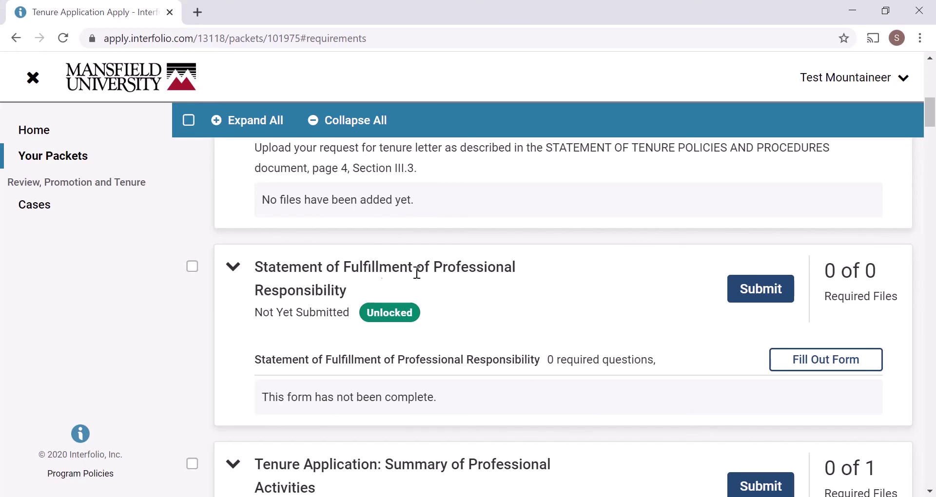
pyautogui.click(841, 364)
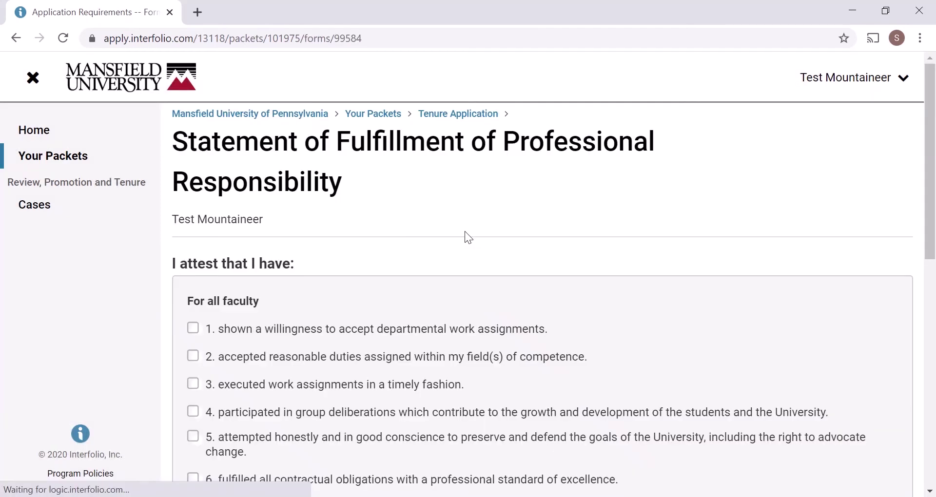
pyautogui.scroll(-5, 392, 348)
pyautogui.scroll(-5, 367, 358)
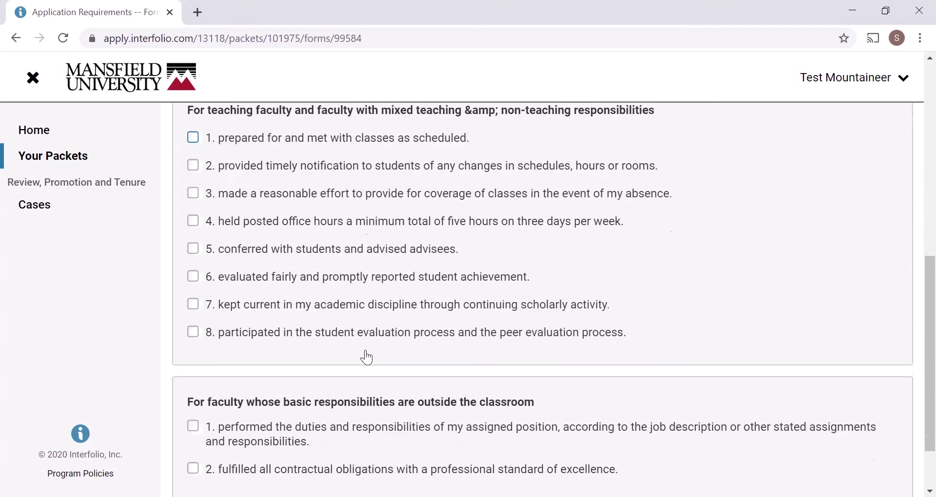
pyautogui.click(234, 468)
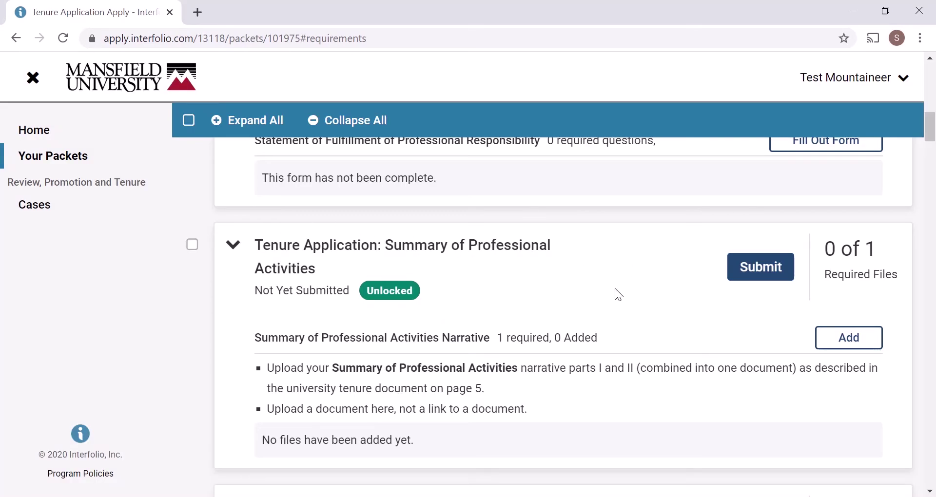
# - Review the upload requirements for the Summary of Professional Activities and Supporting Materials A, Professional Responsibilities
pyautogui.scroll(-1, 615, 293)
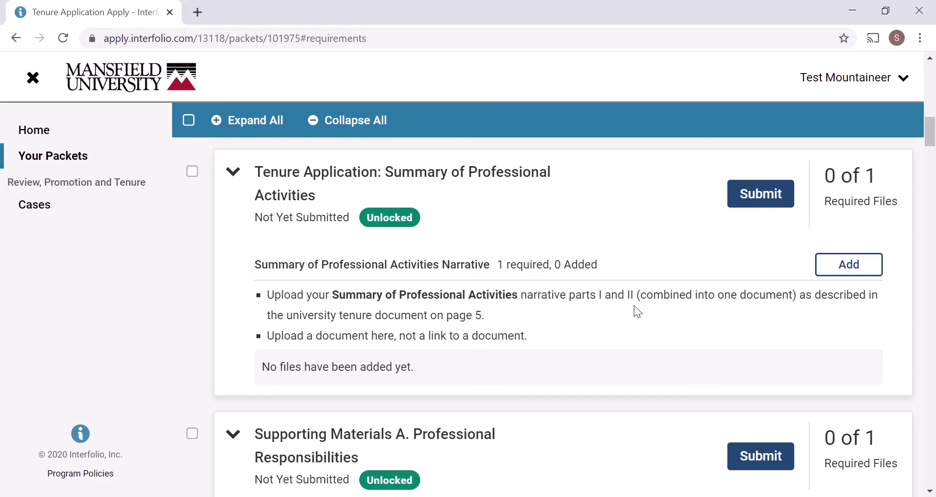
pyautogui.scroll(2, 606, 326)
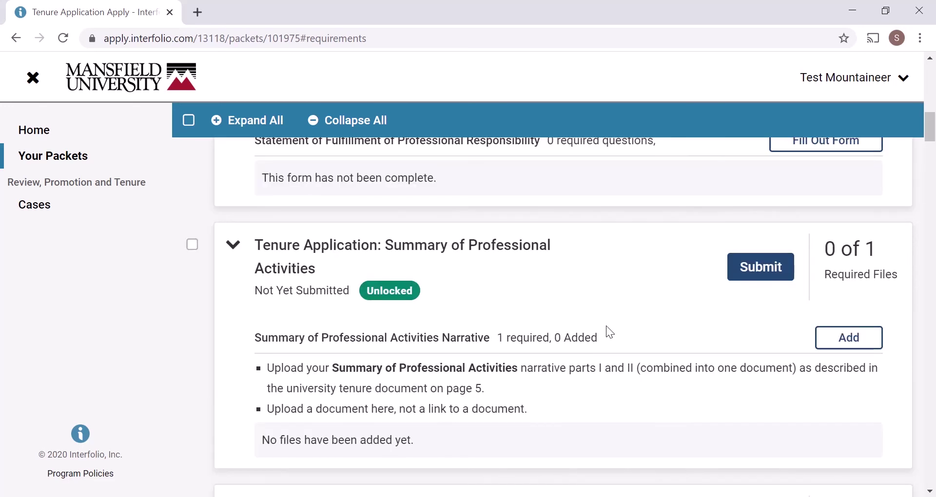
pyautogui.scroll(-6, 608, 331)
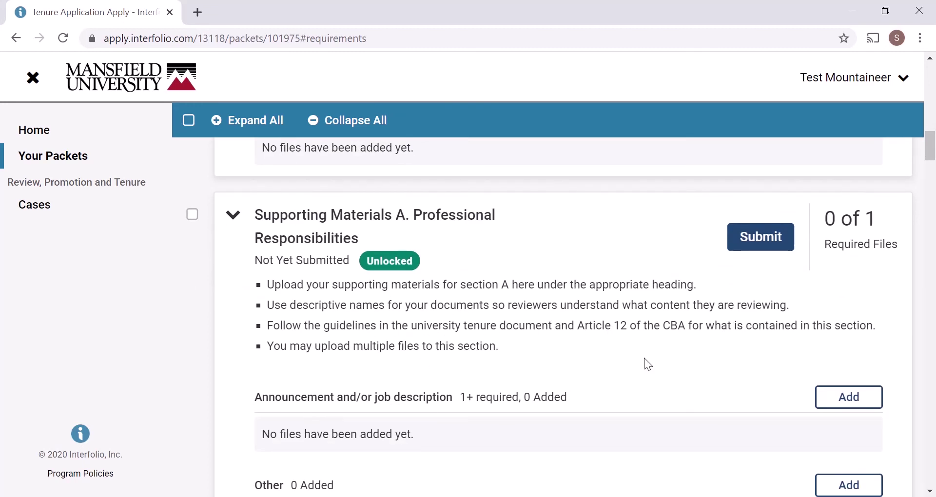
pyautogui.scroll(-2, 643, 363)
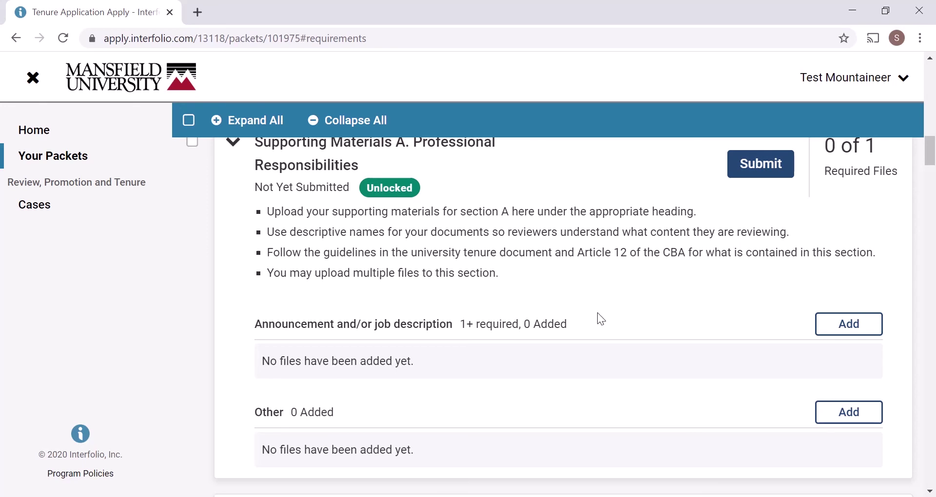
pyautogui.scroll(2, 605, 314)
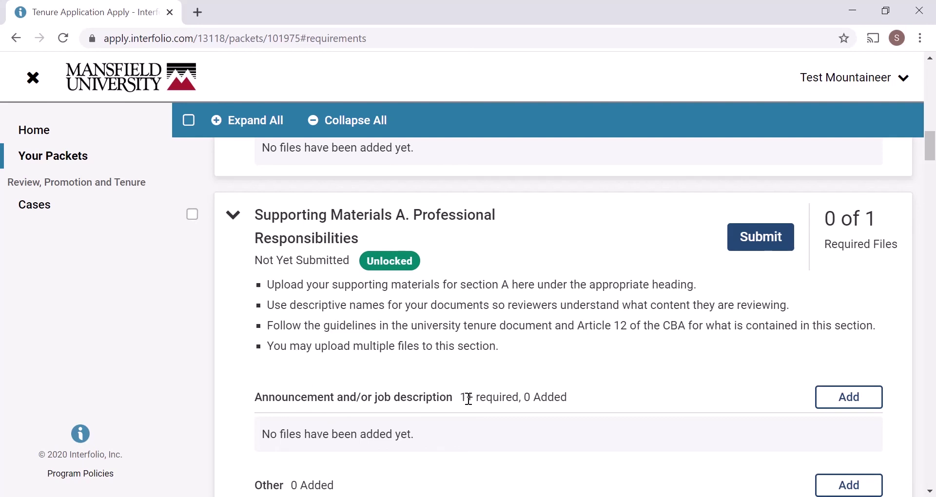
pyautogui.scroll(-1, 616, 330)
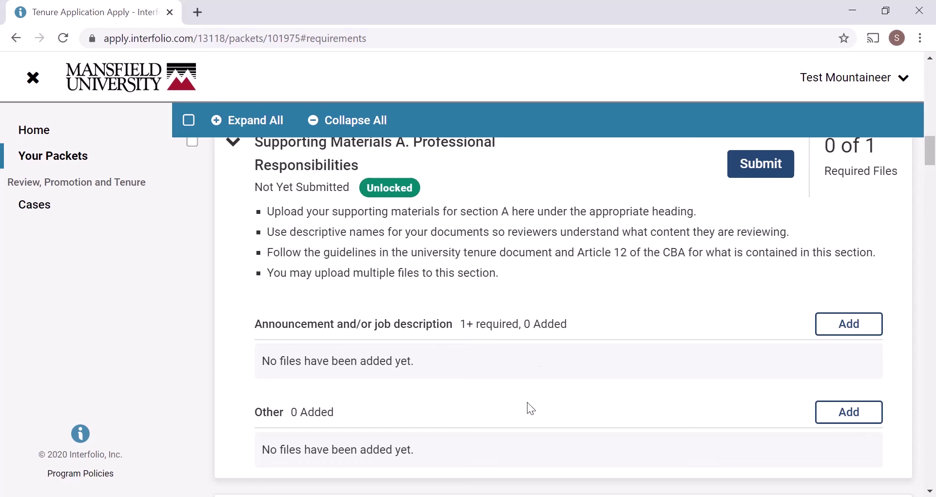
# - Review the instructions and document requirements for Supporting Materials B, Effective Teaching, including the note for teaching faculty and the student evaluations
pyautogui.scroll(-5, 599, 273)
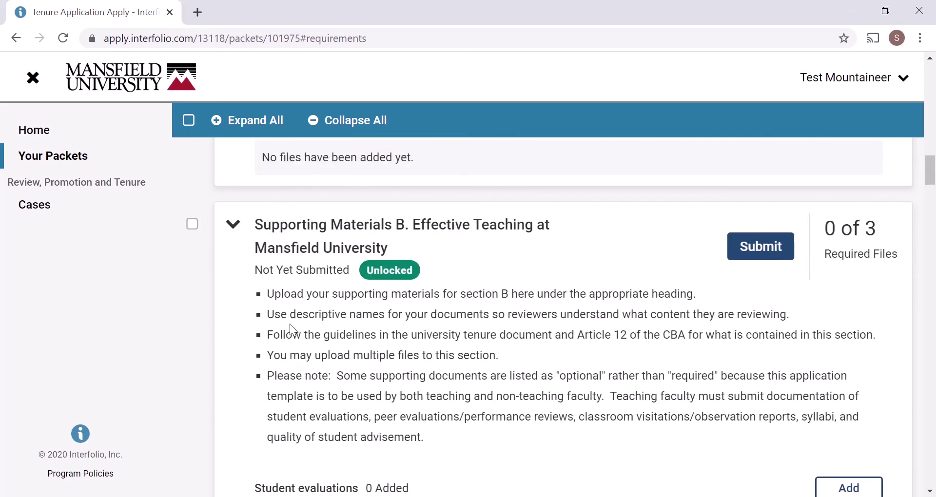
pyautogui.scroll(-3, 504, 323)
pyautogui.scroll(-2, 505, 324)
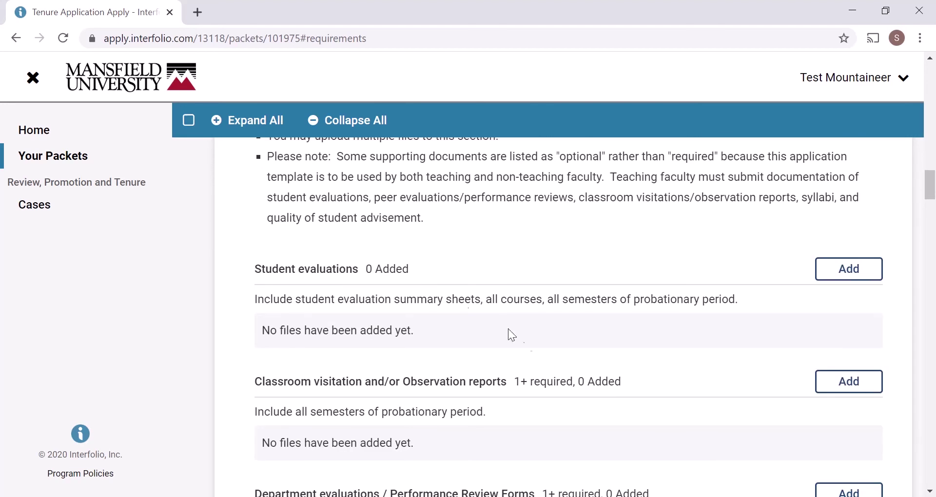
pyautogui.scroll(-2, 535, 421)
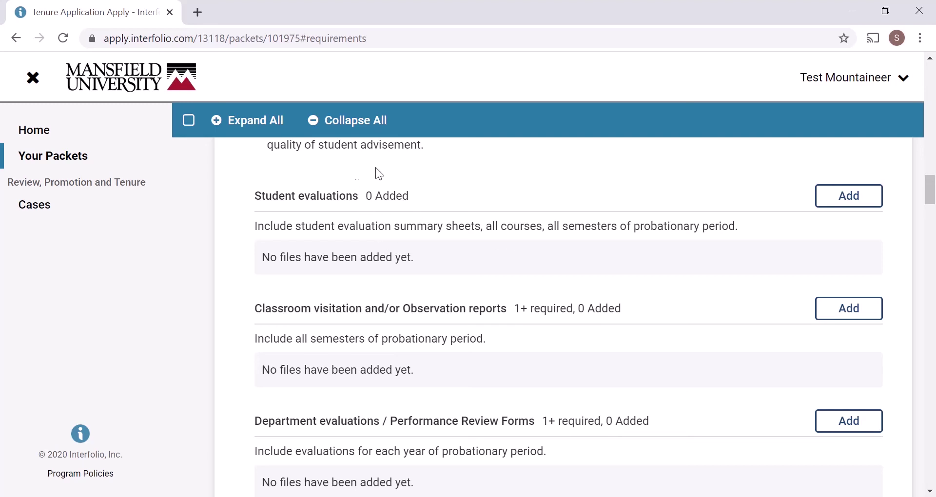
pyautogui.scroll(3, 530, 224)
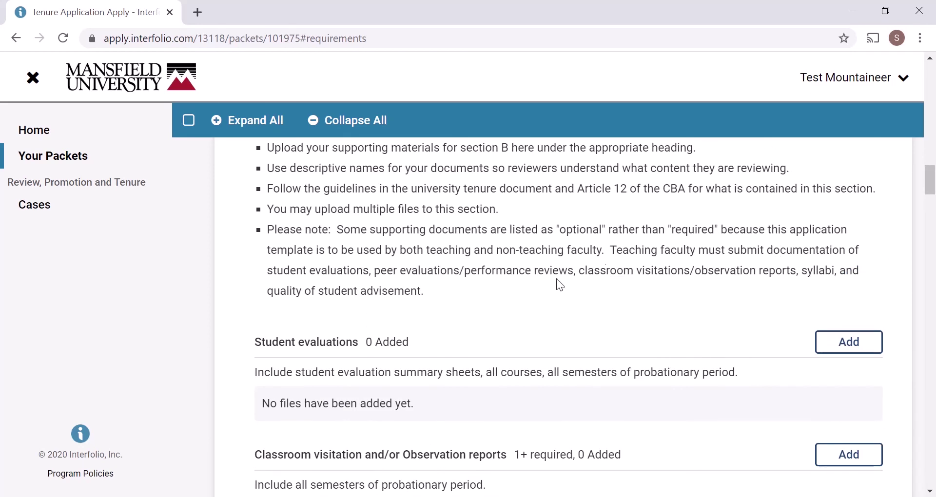
pyautogui.moveTo(268, 271); pyautogui.dragTo(402, 278)
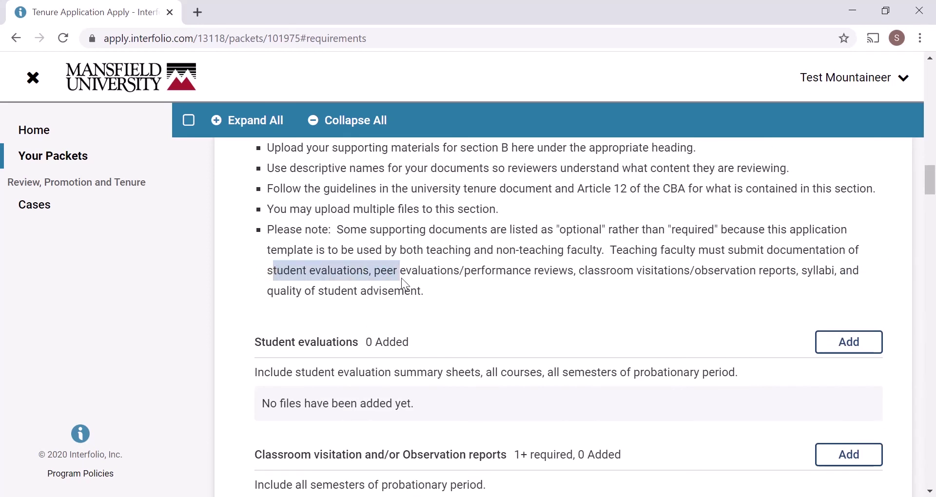
pyautogui.click(432, 287)
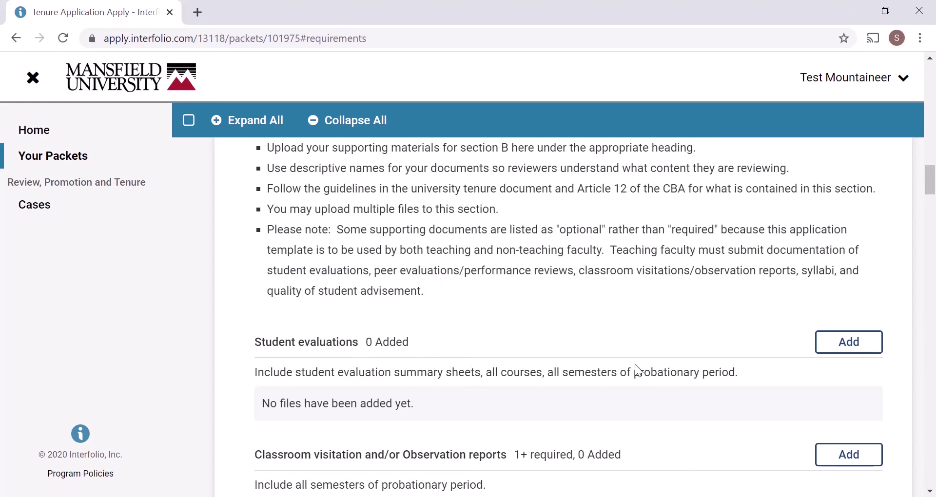
pyautogui.scroll(-1, 416, 269)
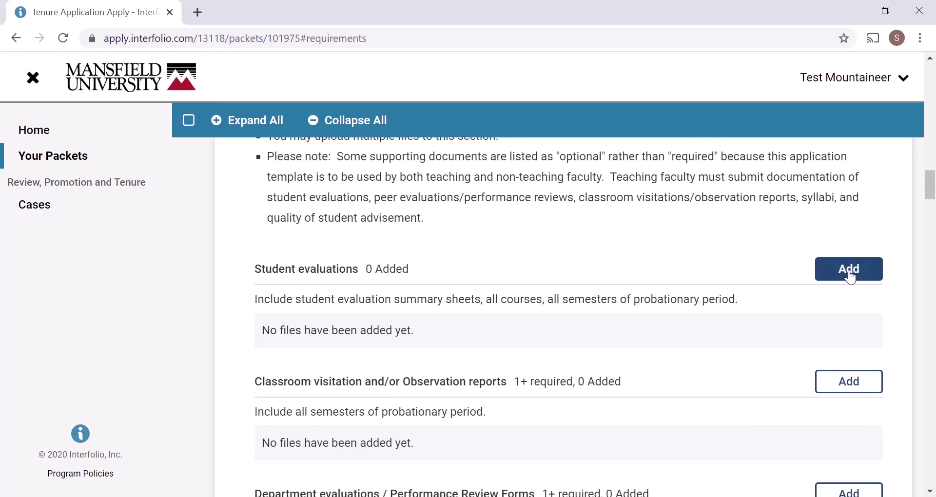
# - Review the required and optional document categories in Supporting Materials B, Effective Teaching, through to the start of Supporting Materials C
pyautogui.scroll(-1, 720, 359)
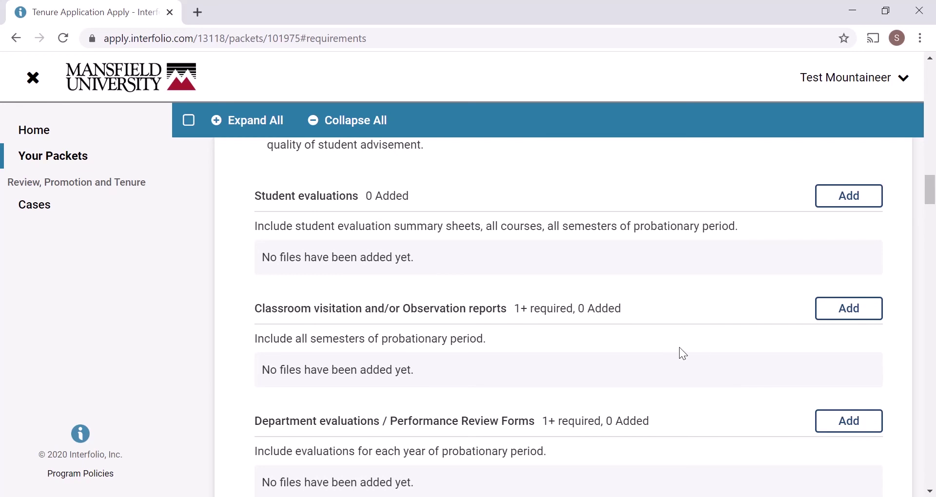
pyautogui.scroll(5, 679, 347)
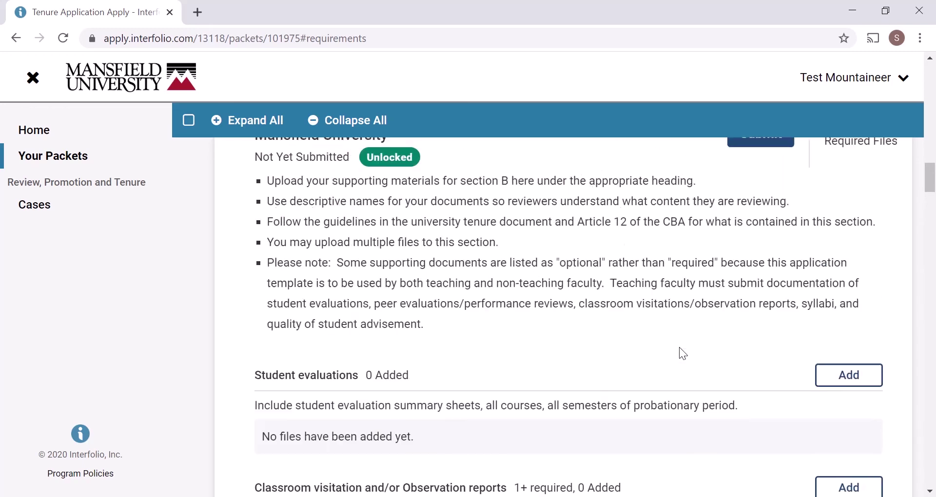
pyautogui.scroll(-2, 552, 348)
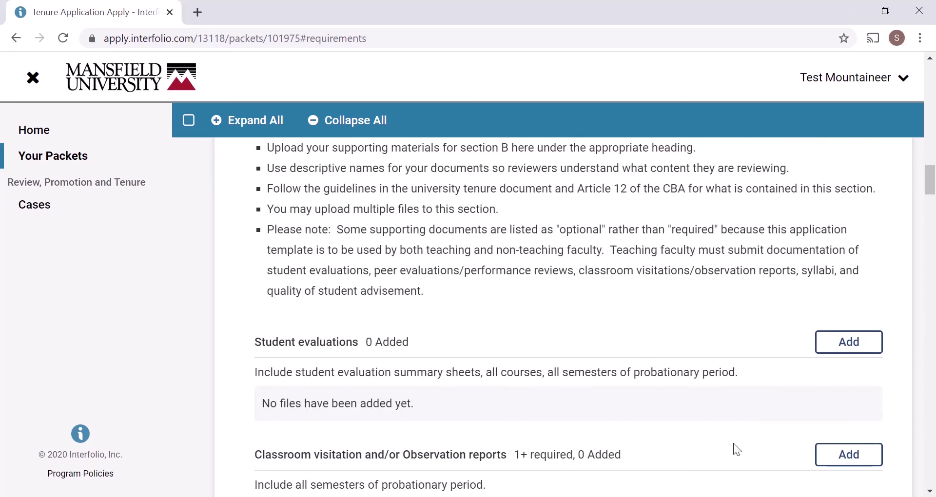
pyautogui.scroll(3, 681, 430)
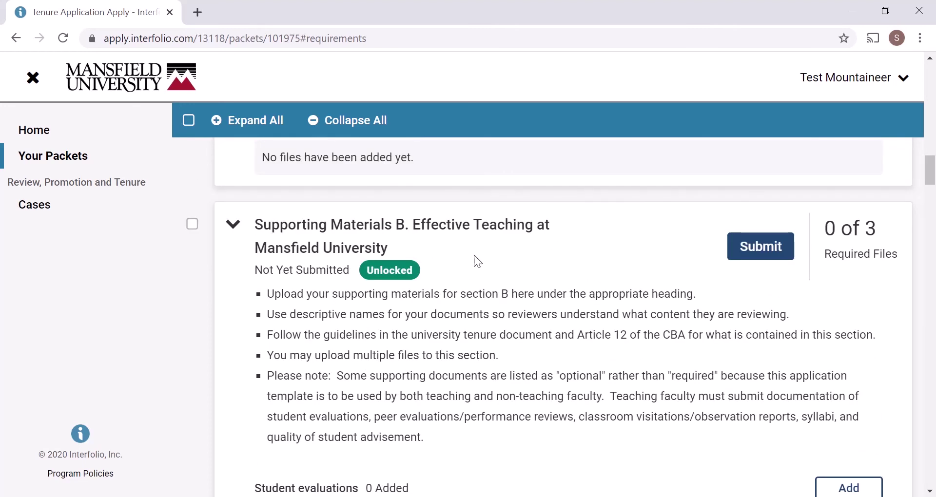
pyautogui.scroll(-5, 613, 388)
pyautogui.scroll(-20, 637, 353)
pyautogui.scroll(-2, 635, 350)
pyautogui.scroll(-3, 635, 350)
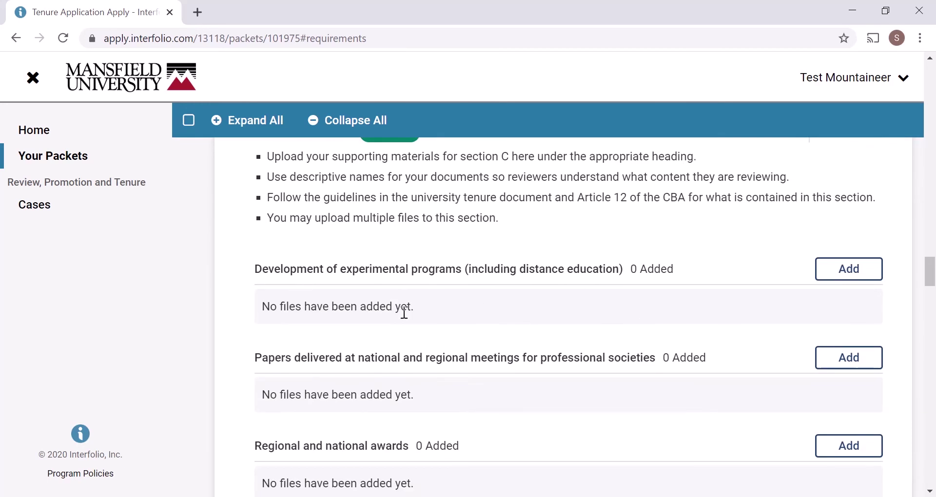
# - Add the existing file Interfolio Handout to Development of experimental programs in Supporting Materials C
pyautogui.scroll(-4, 553, 395)
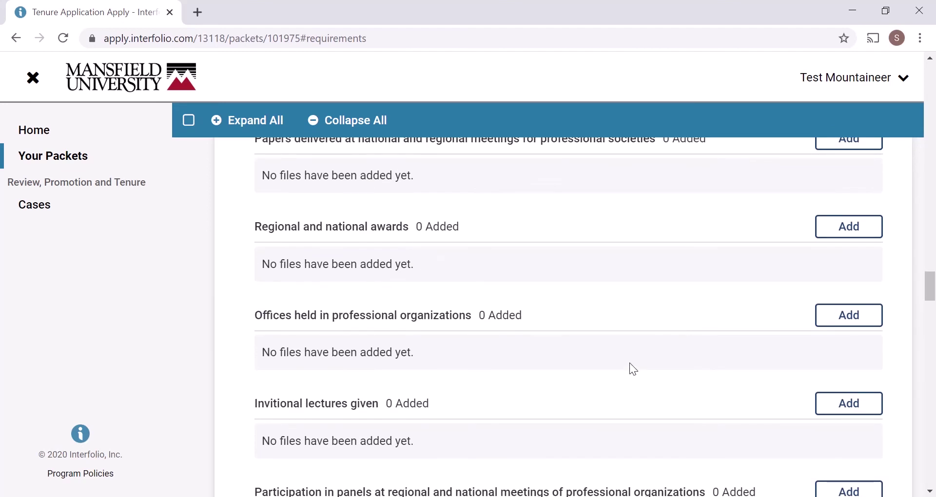
pyautogui.scroll(4, 630, 364)
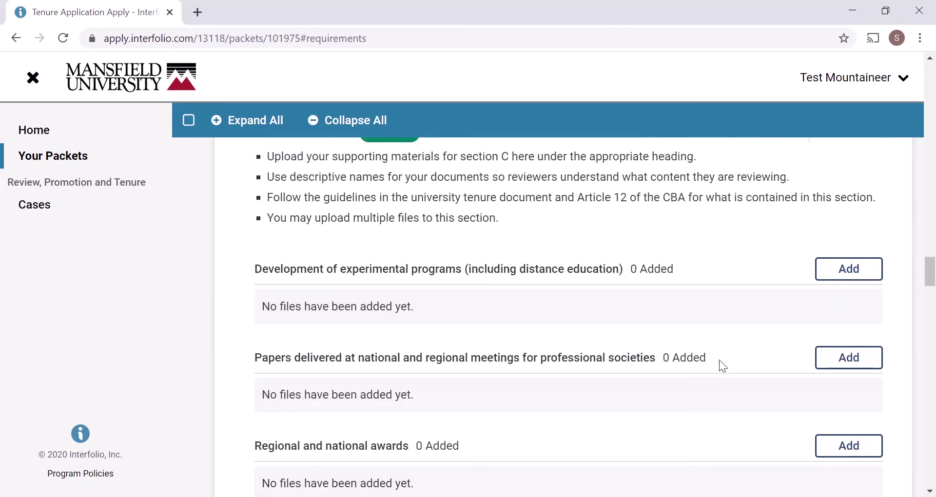
pyautogui.click(837, 272)
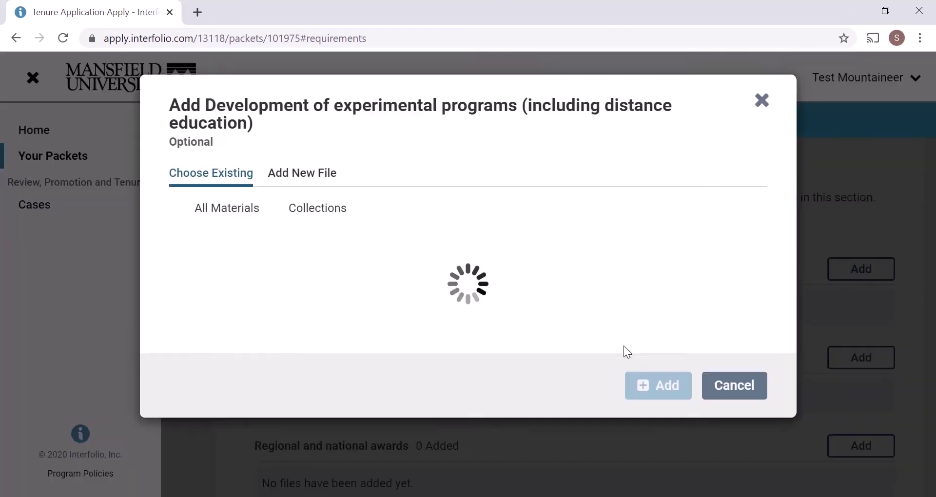
pyautogui.click(215, 366)
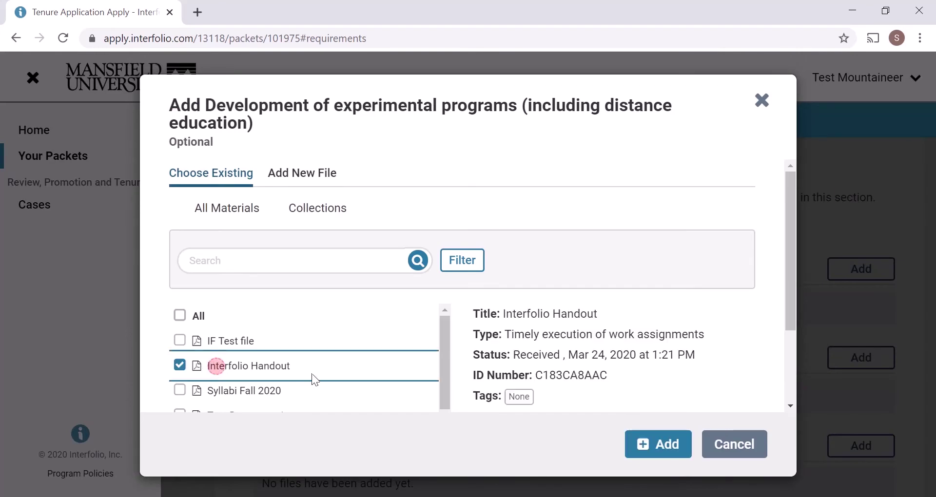
pyautogui.click(653, 446)
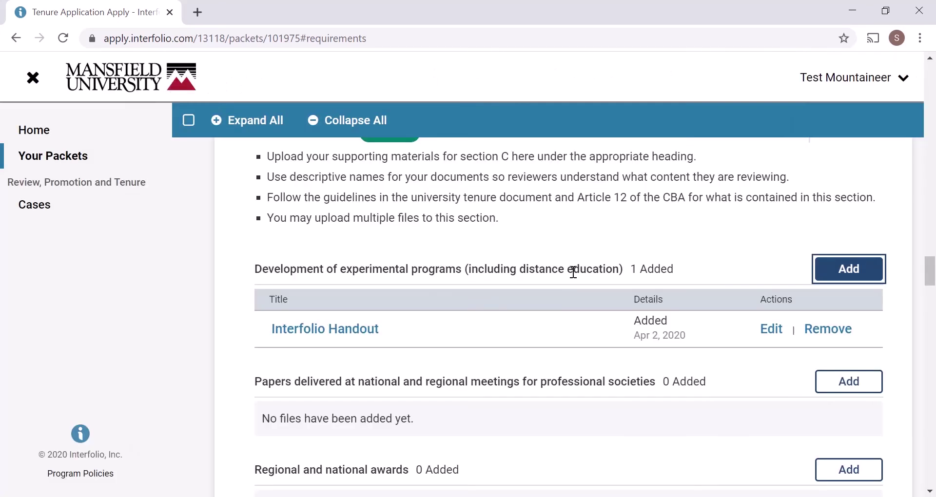
# - Add the existing file Syllabi Fall 2020 to Development of experimental programs and reorder it above Interfolio Handout
pyautogui.click(833, 276)
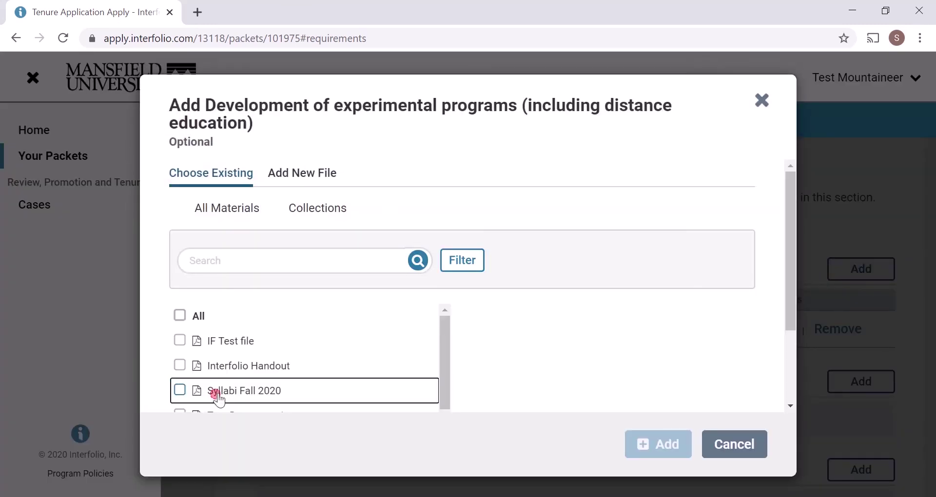
pyautogui.click(215, 390)
pyautogui.click(665, 449)
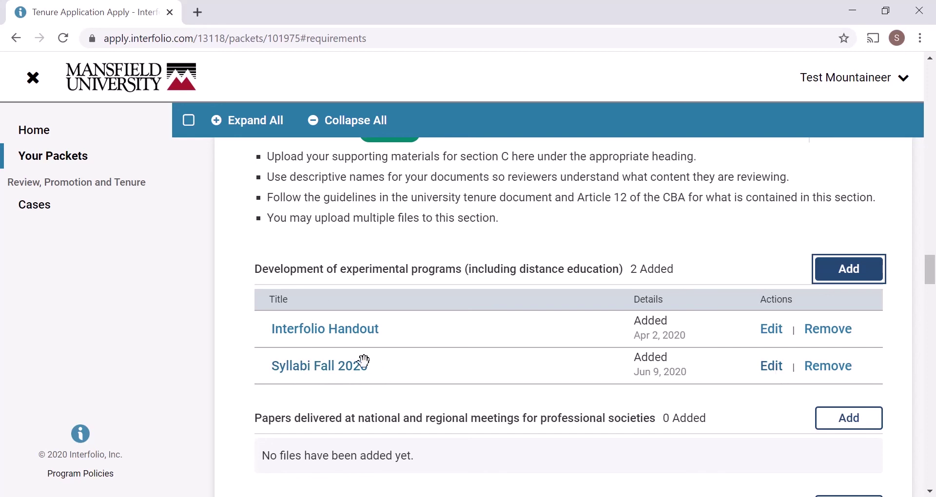
pyautogui.moveTo(335, 367); pyautogui.dragTo(341, 327)
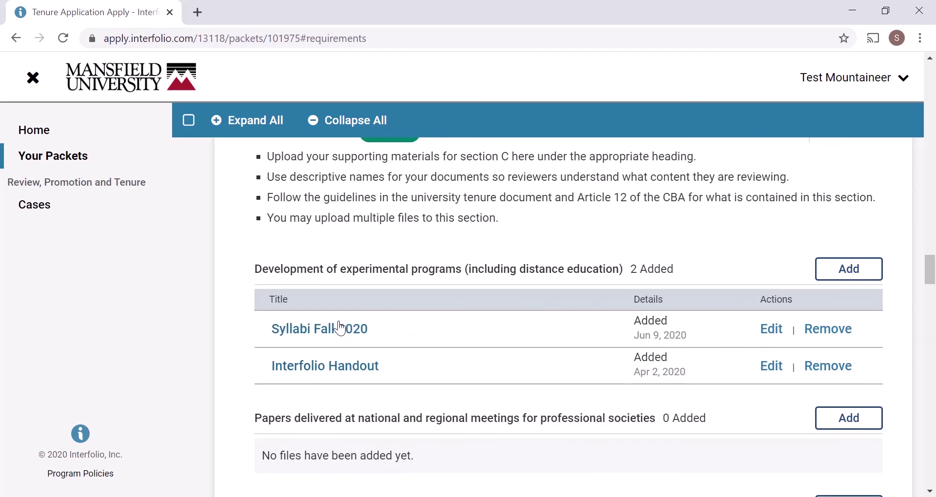
# - Look through the remaining document categories of Supporting Materials C and the service categories of Supporting Materials D
pyautogui.scroll(-1, 404, 336)
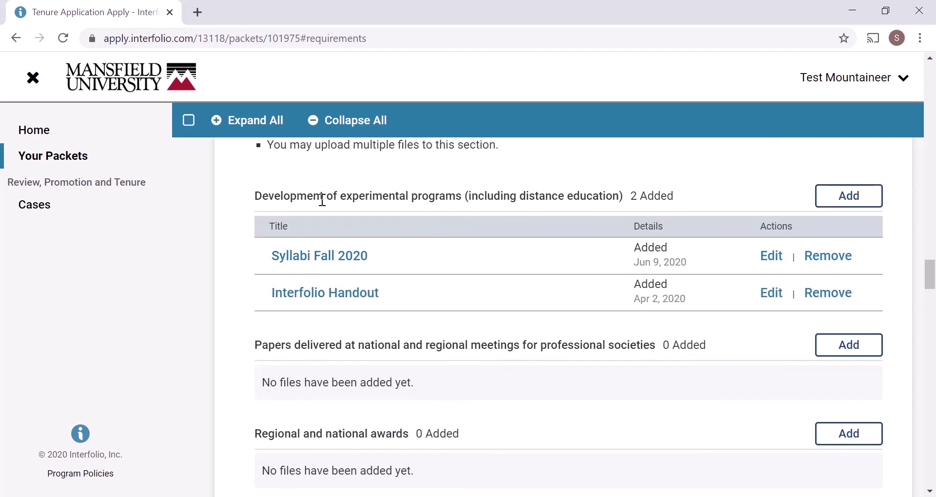
pyautogui.scroll(-2, 452, 321)
pyautogui.scroll(-20, 451, 322)
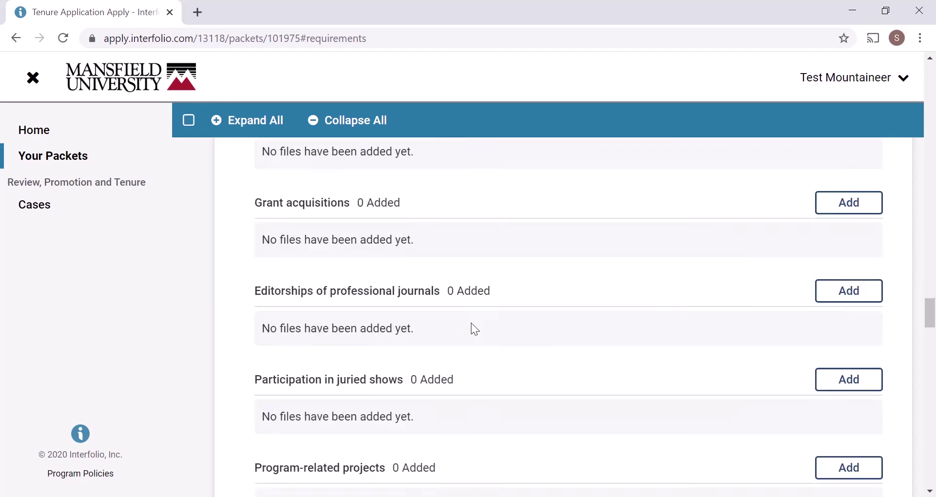
pyautogui.scroll(-15, 508, 352)
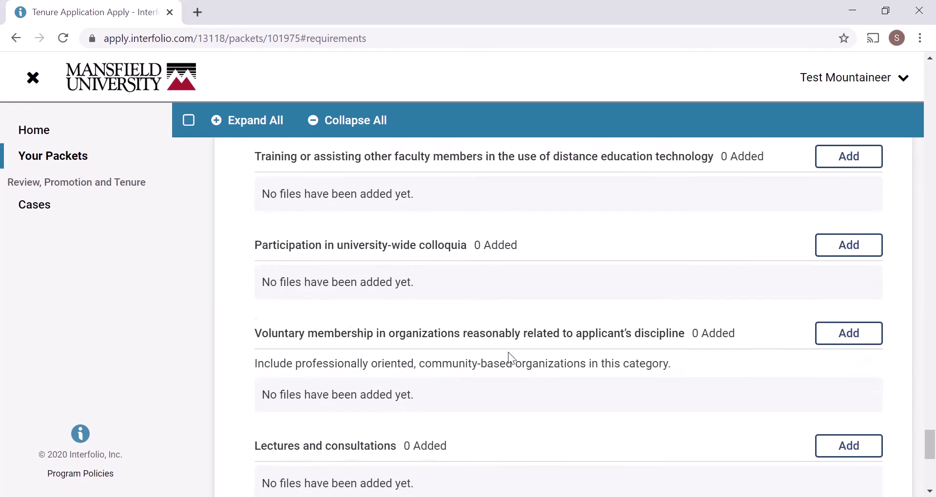
pyautogui.scroll(15, 624, 369)
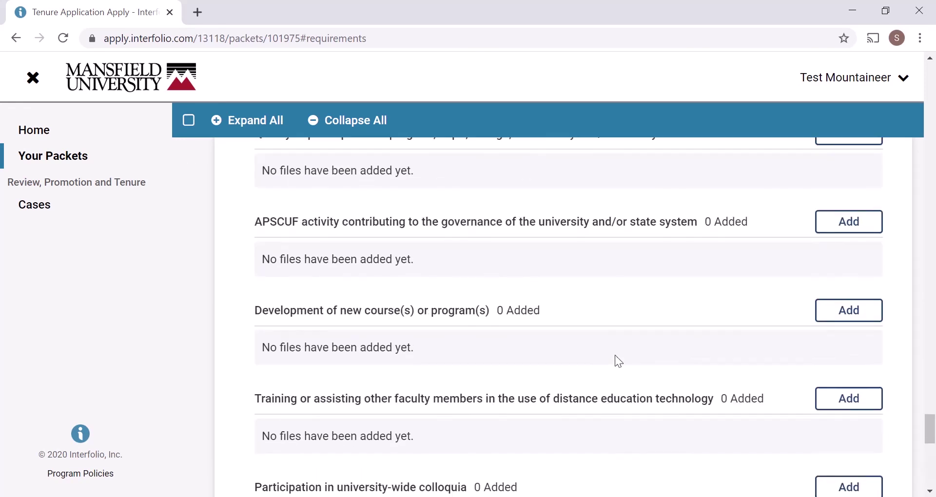
# - Select all packet sections to check the option for submitting them together, and clear the selection
pyautogui.moveTo(931, 434); pyautogui.dragTo(930, 81)
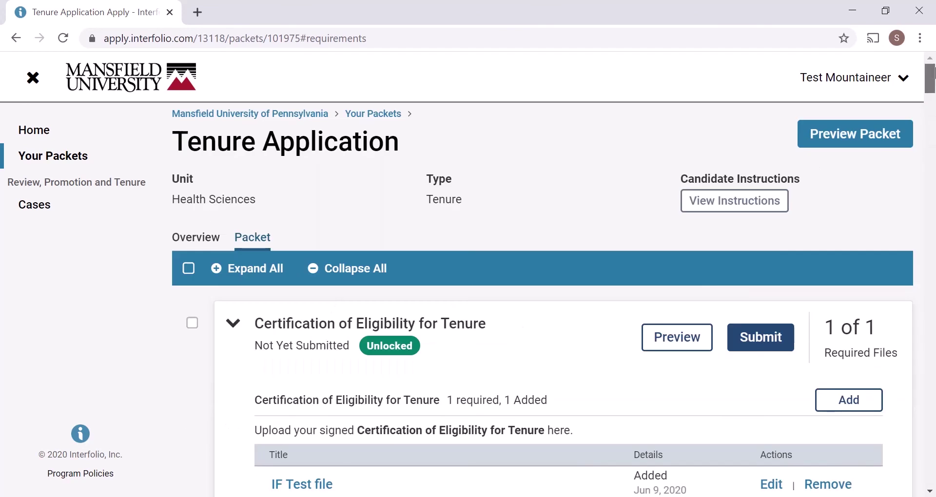
pyautogui.click(189, 273)
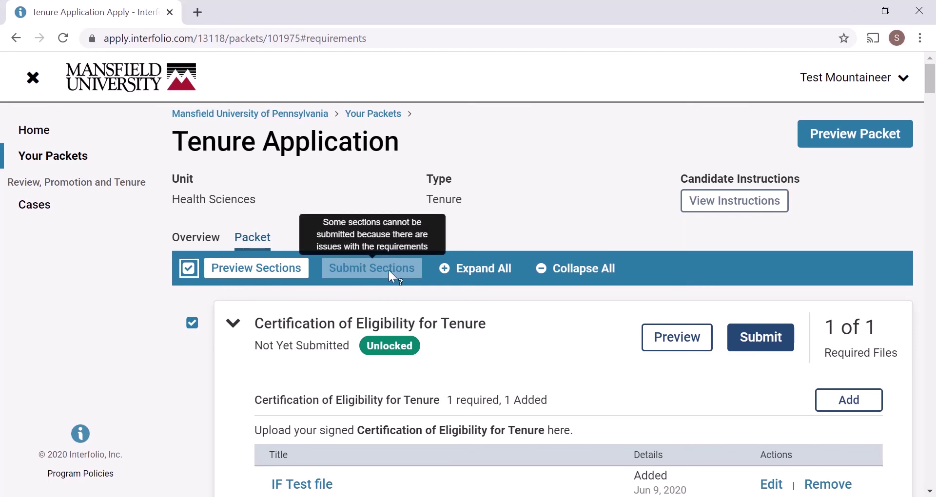
pyautogui.scroll(-8, 239, 371)
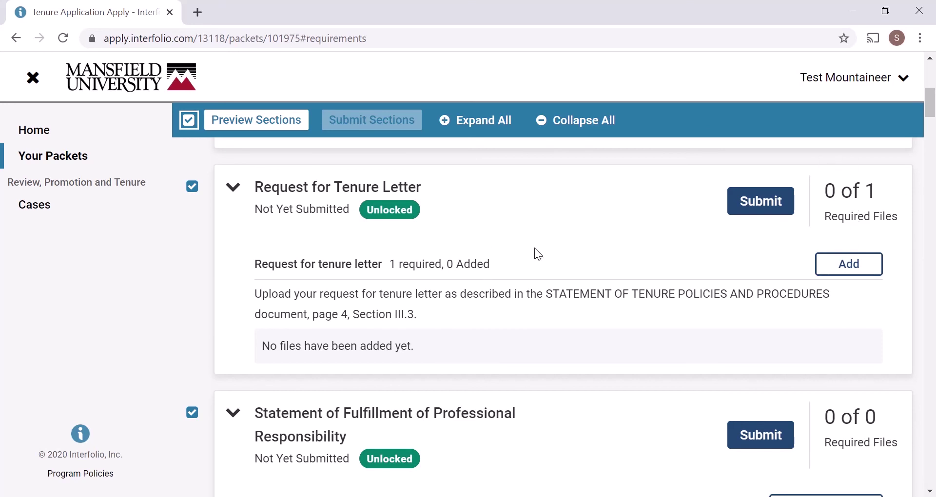
pyautogui.scroll(8, 543, 252)
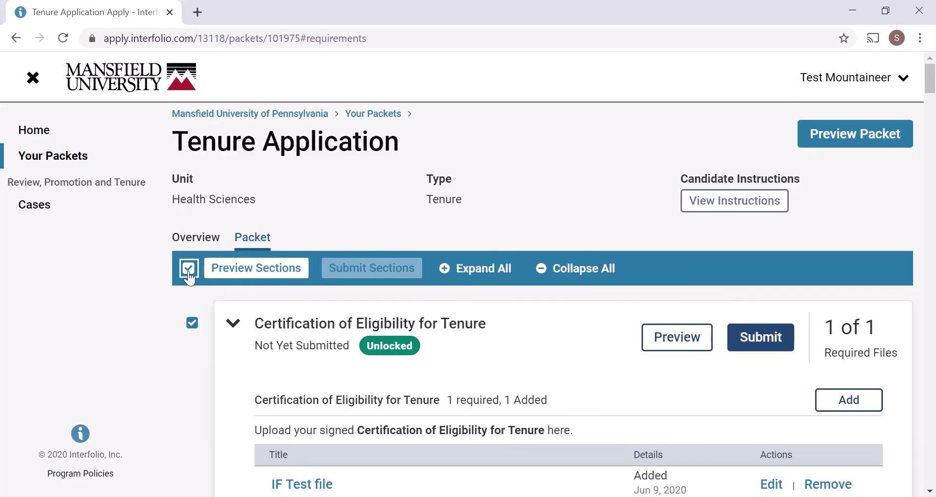
pyautogui.click(189, 268)
# - Check the submission status and required files of the Certification of Eligibility for Tenure and Request for Tenure Letter sections
pyautogui.scroll(-6, 585, 379)
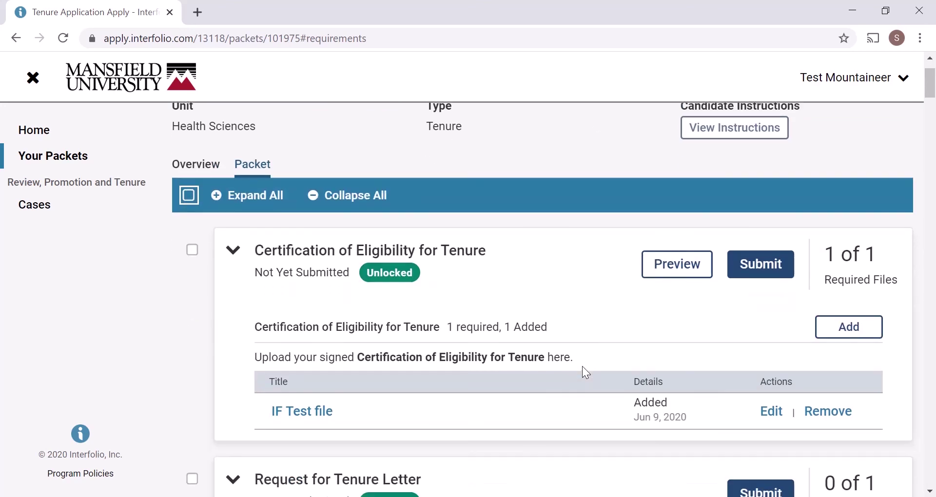
pyautogui.scroll(-4, 670, 353)
pyautogui.scroll(5, 598, 355)
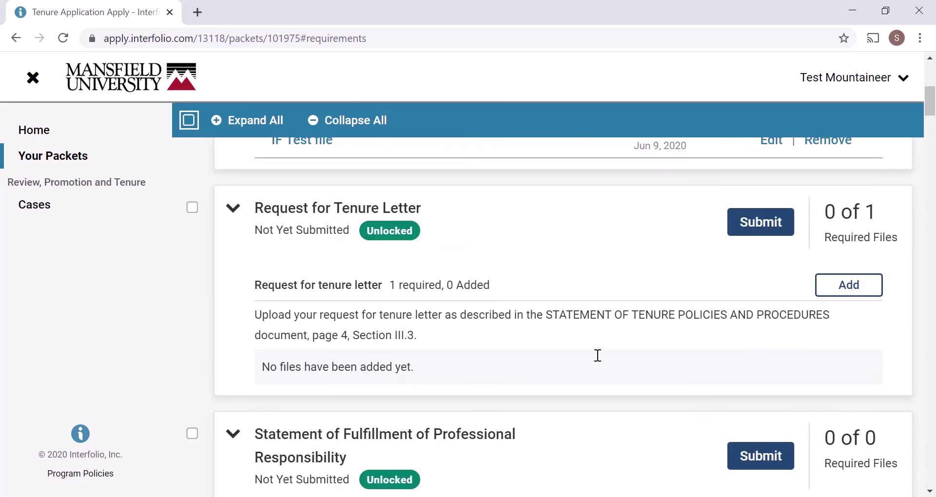
pyautogui.scroll(4, 591, 361)
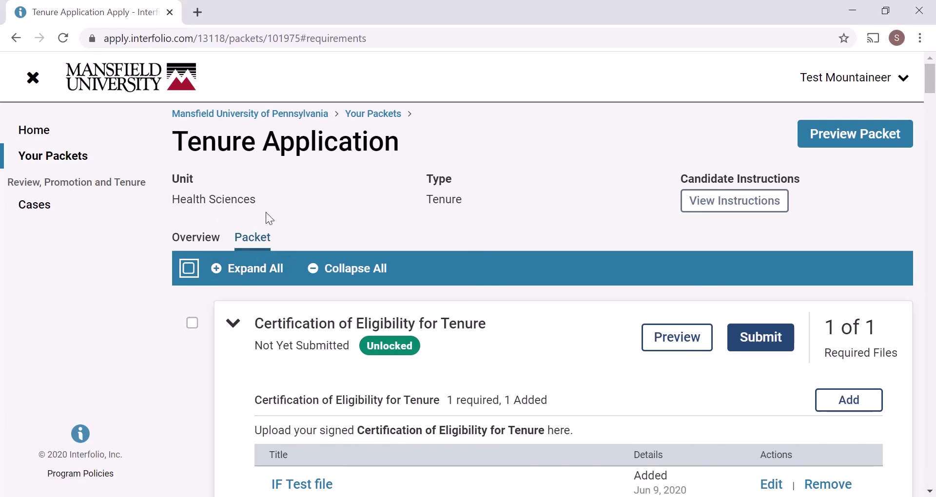
# - Open the packet overview and examine the number of required and added files for each section
pyautogui.hotkey('shift', 'Tab')
pyautogui.press('Return')
pyautogui.moveTo(697, 387); pyautogui.dragTo(658, 420)
pyautogui.scroll(-2, 656, 414)
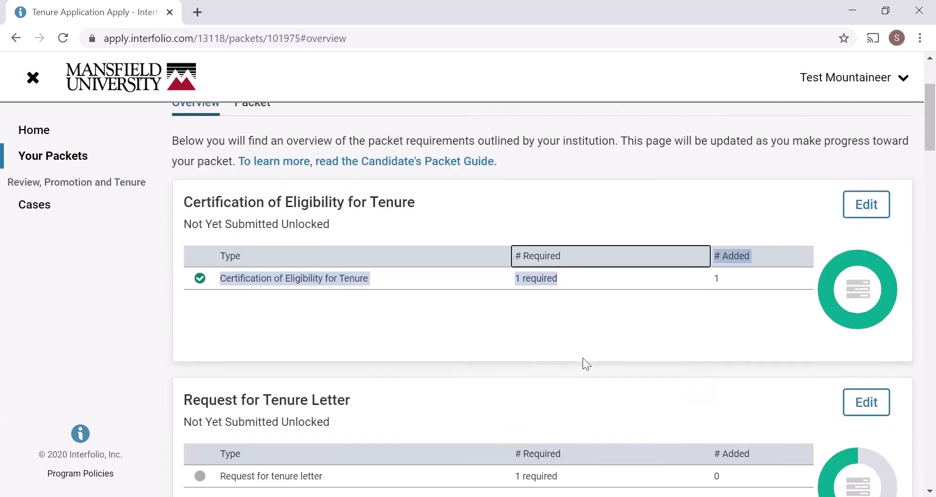
pyautogui.scroll(-20, 583, 358)
pyautogui.scroll(-2, 708, 365)
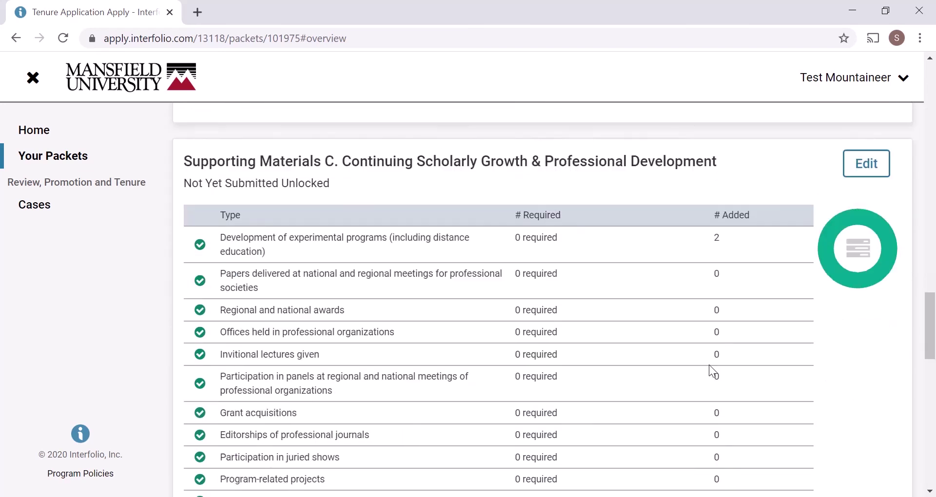
pyautogui.scroll(-10, 668, 404)
pyautogui.scroll(20, 666, 408)
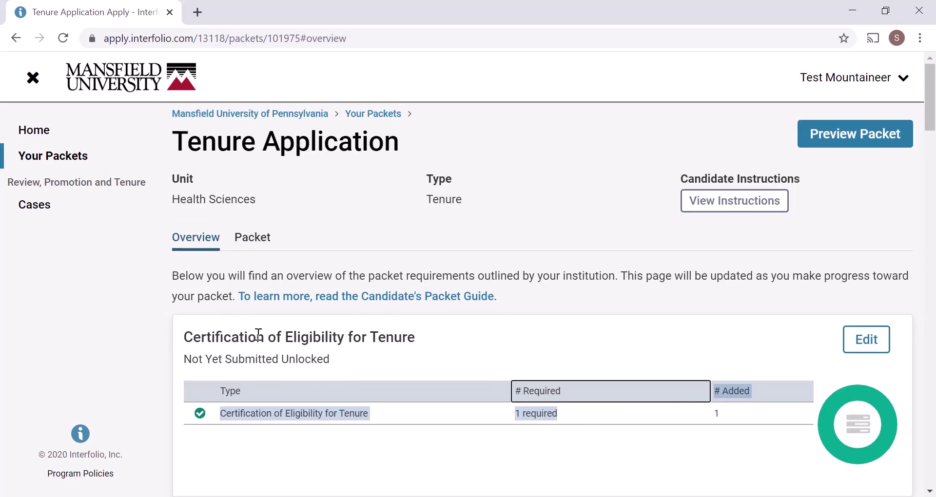
# - Preview the whole packet, collapse Certification of Eligibility for Tenure, and expand the files under Supporting Materials C
pyautogui.click(857, 139)
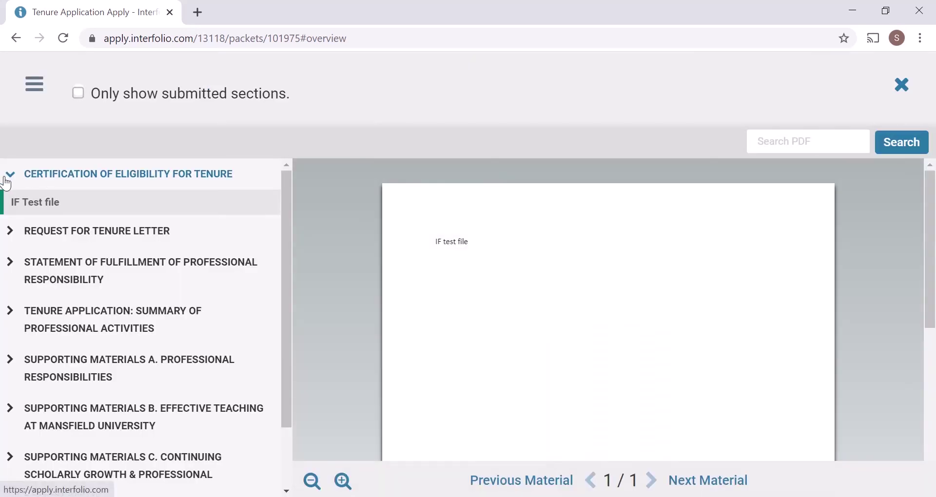
pyautogui.click(10, 175)
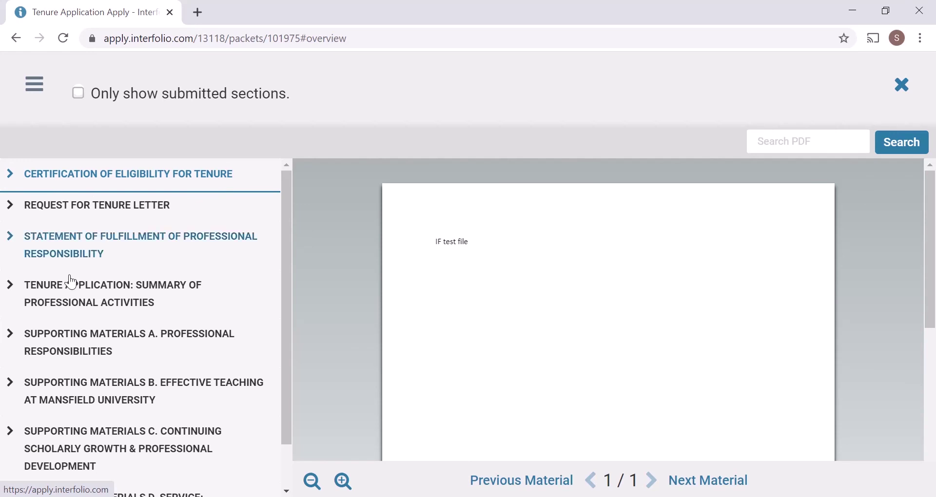
pyautogui.click(10, 432)
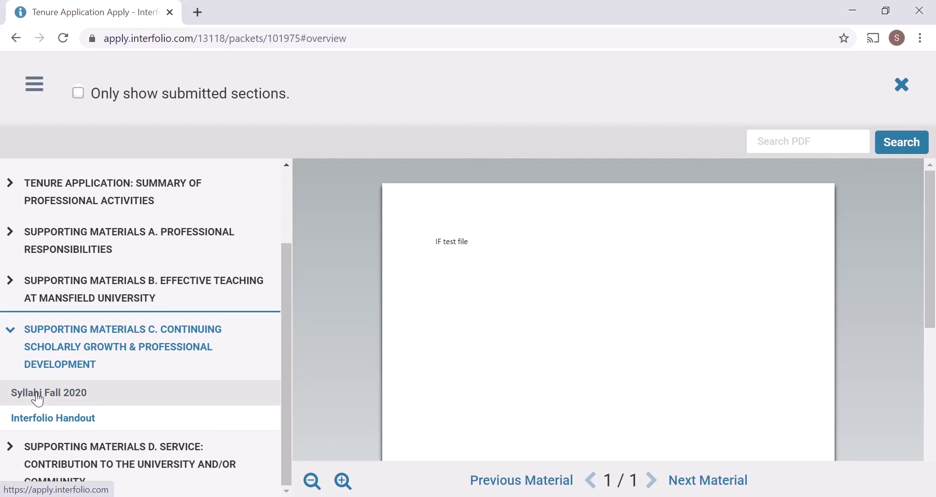
# - View the Interfolio Handout and Syllabi Fall 2020 files in the preview, and return to the packet overview
pyautogui.click(43, 422)
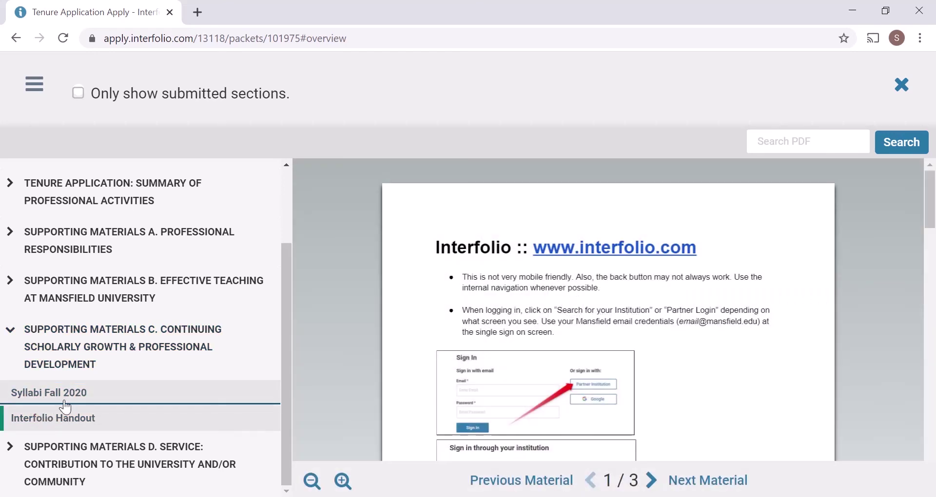
pyautogui.click(65, 393)
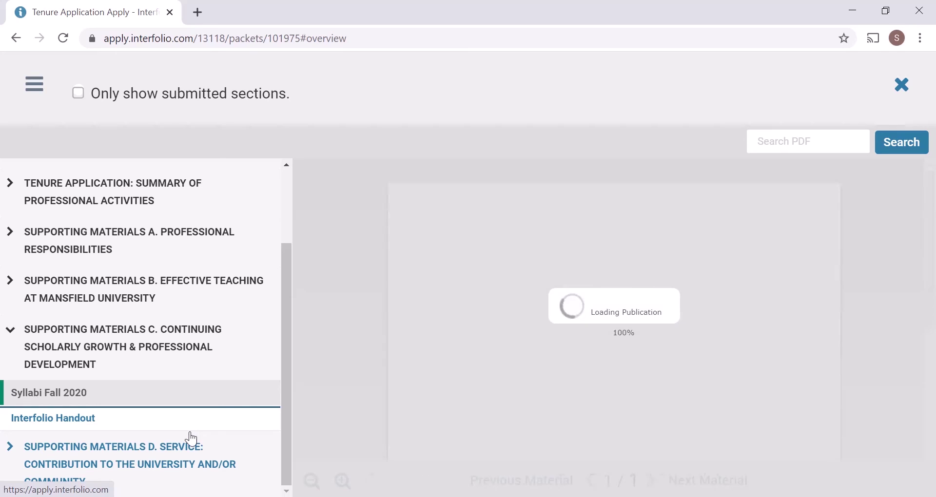
pyautogui.scroll(-5, 709, 343)
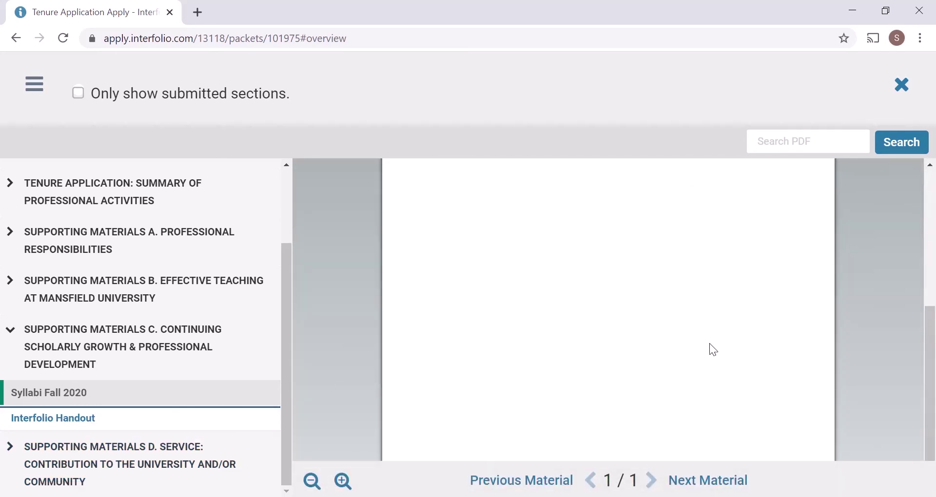
pyautogui.scroll(5, 709, 344)
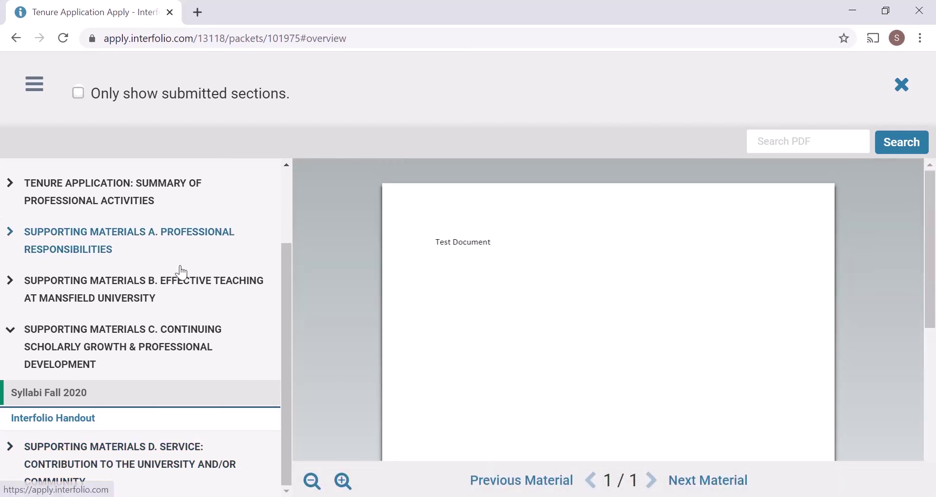
pyautogui.scroll(2, 182, 268)
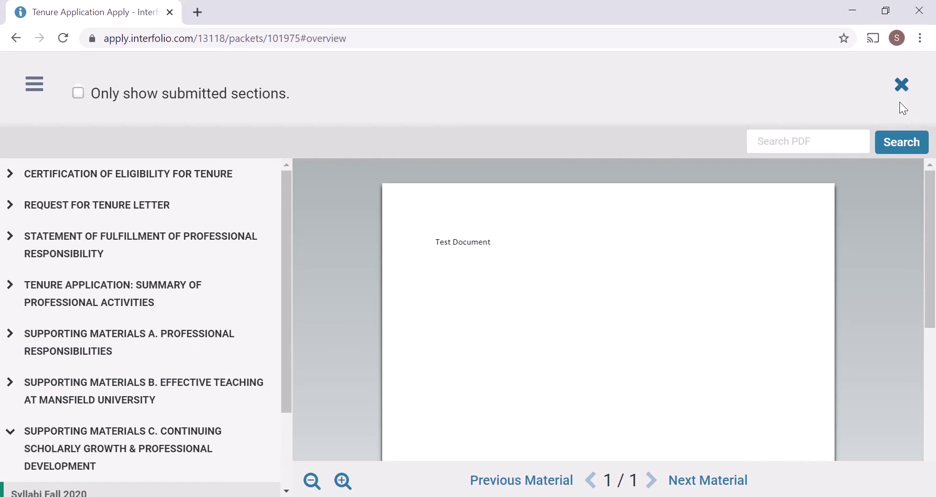
pyautogui.click(902, 88)
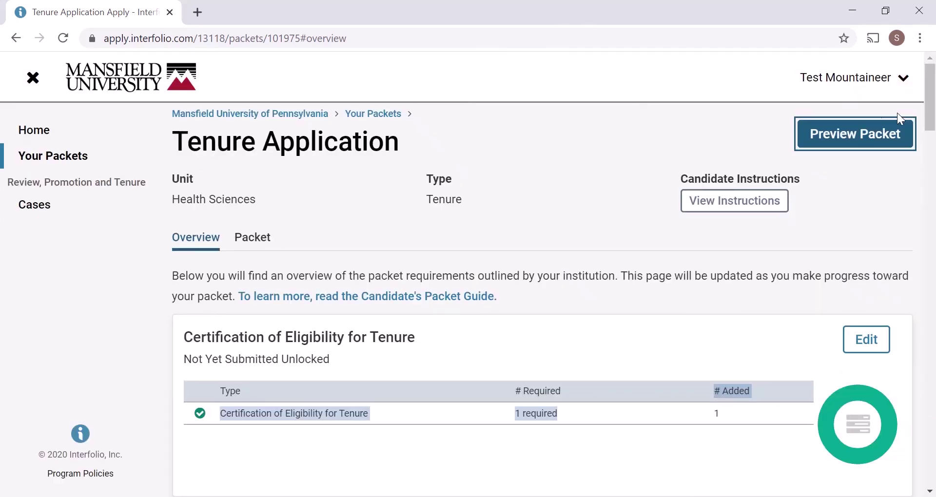